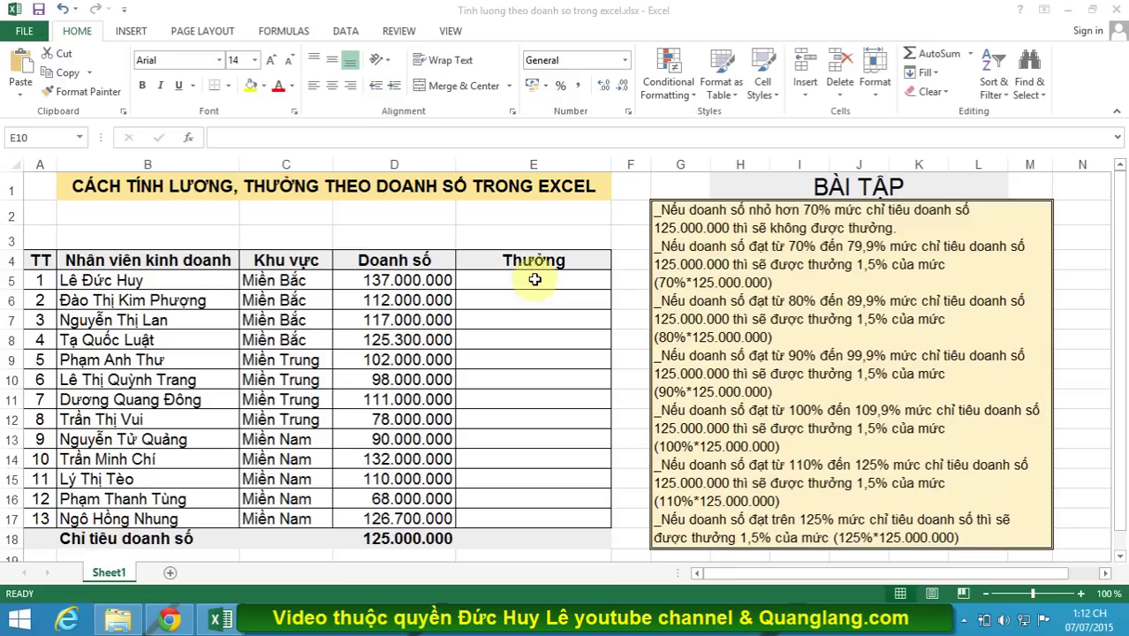
Begin E5's formula with =IF(D5<0,7*$D$18;"Không thưởng"; for sales under 70% of target.
{"action": "key", "text": "alt+Tab"}
{"action": "double_click", "coordinate": [534, 279]}
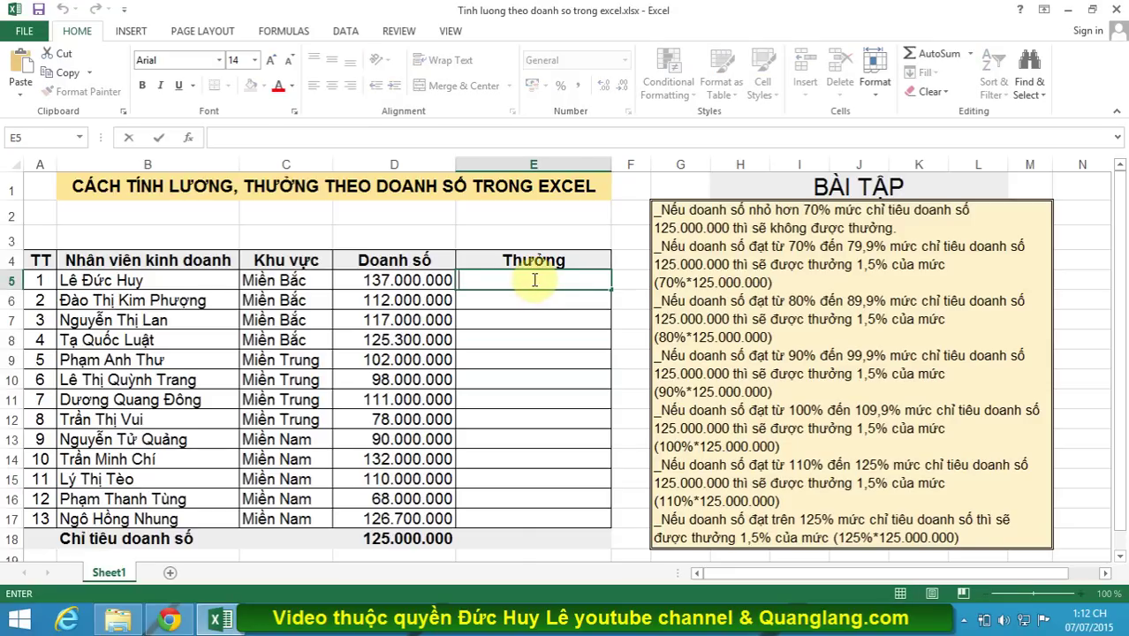
{"action": "type", "text": "=i"}
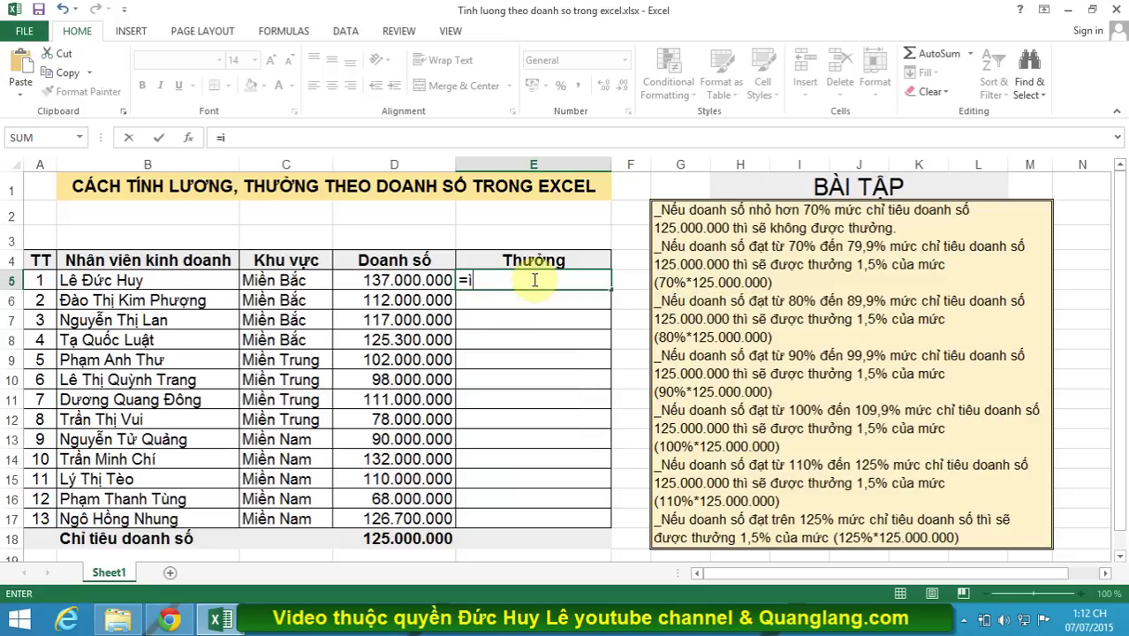
{"action": "type", "text": "f"}
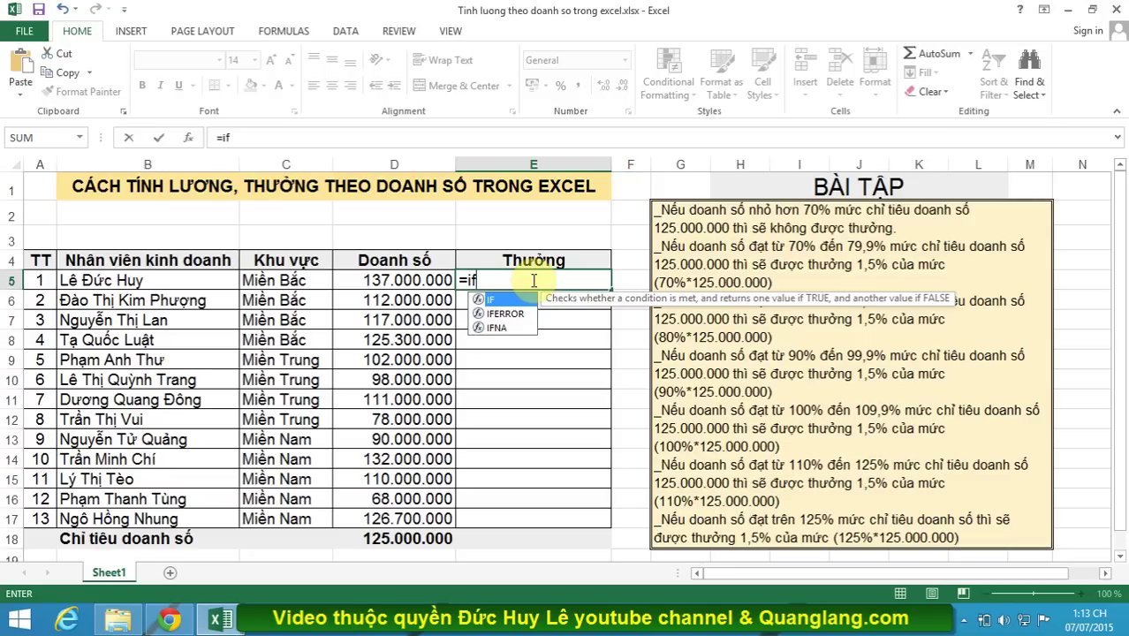
{"action": "type", "text": "("}
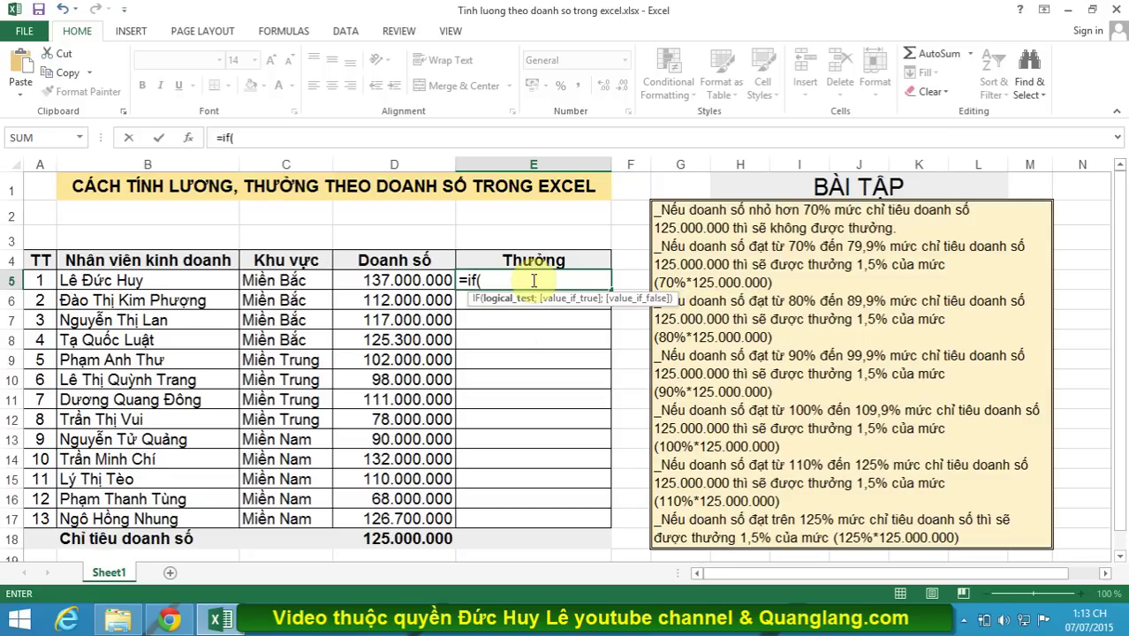
{"action": "type", "text": "d5"}
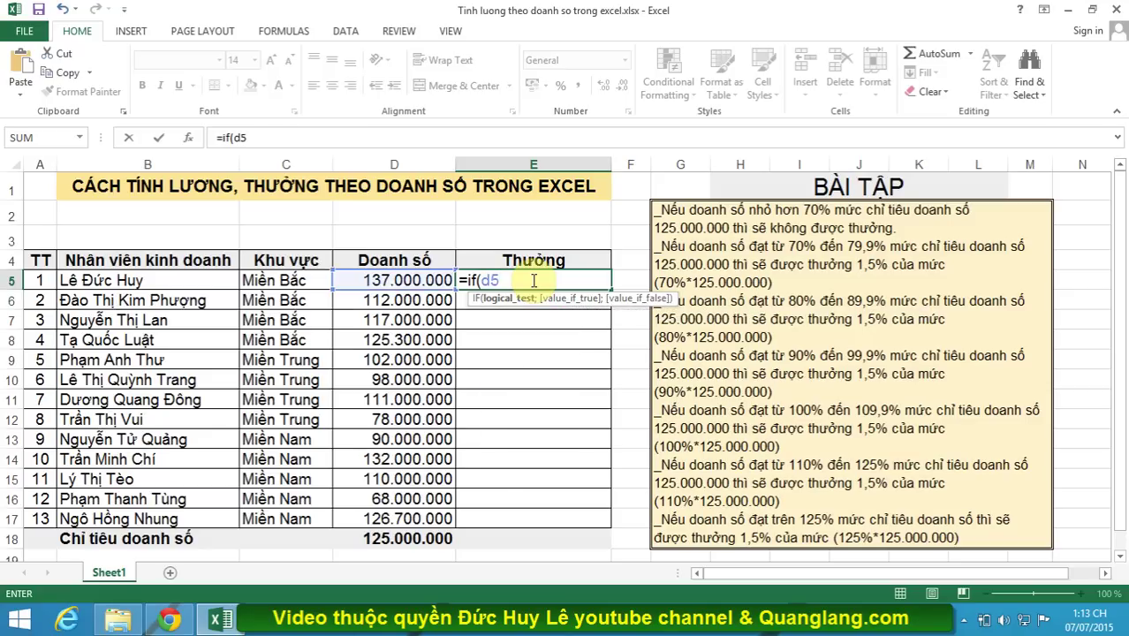
{"action": "type", "text": "<"}
{"action": "type", "text": "0"}
{"action": "type", "text": ",7"}
{"action": "type", "text": "*"}
{"action": "type", "text": "$d"}
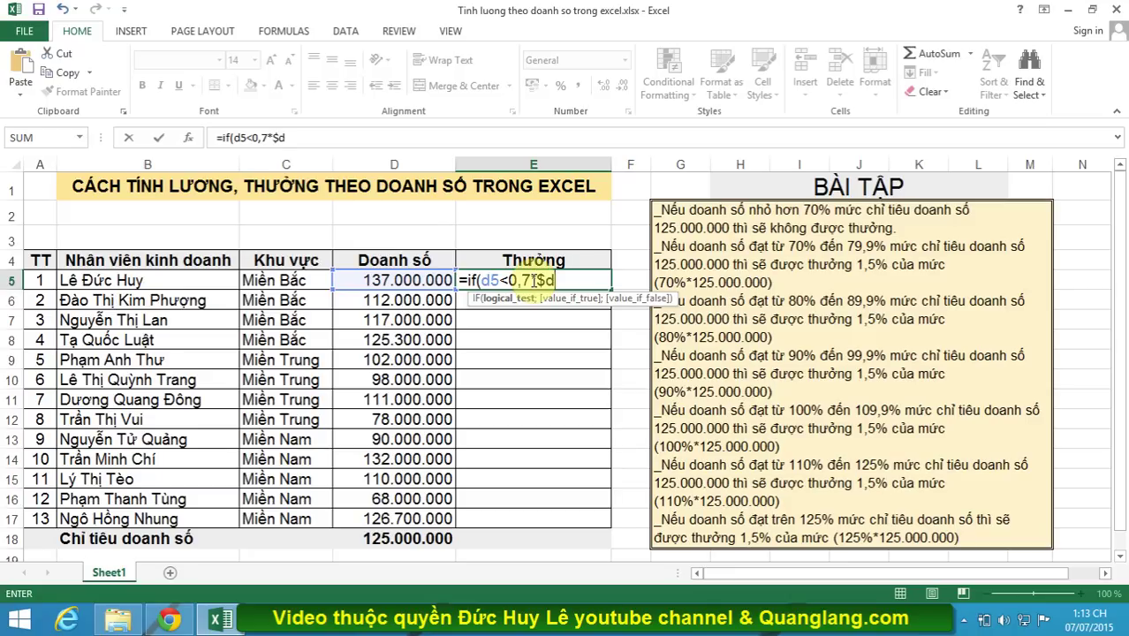
{"action": "type", "text": "$"}
{"action": "type", "text": "18"}
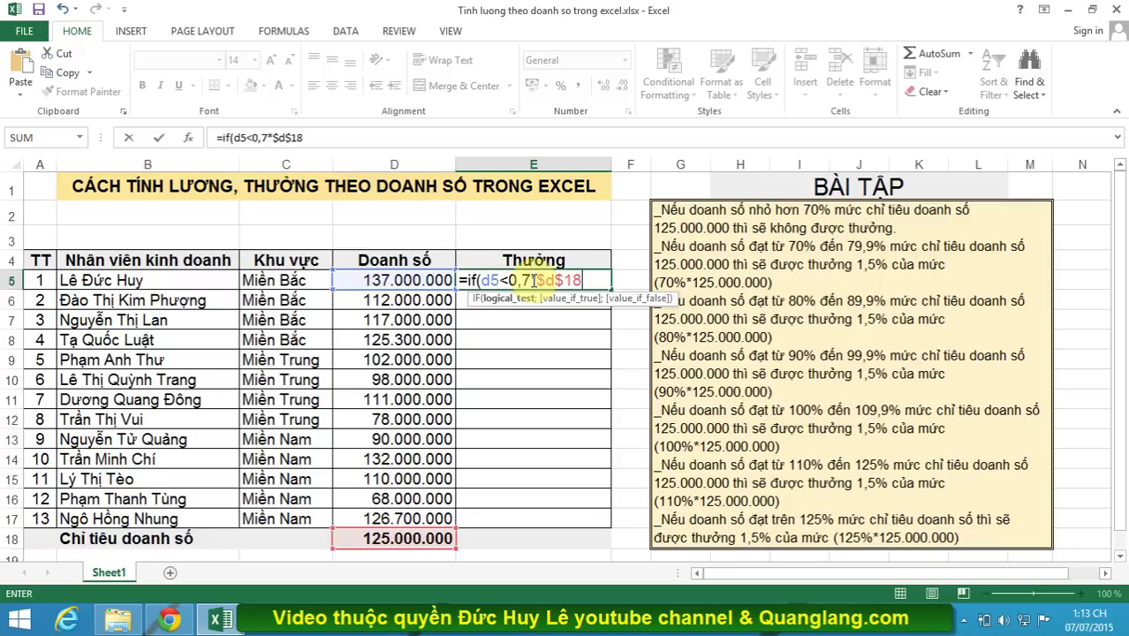
{"action": "type", "text": ";"}
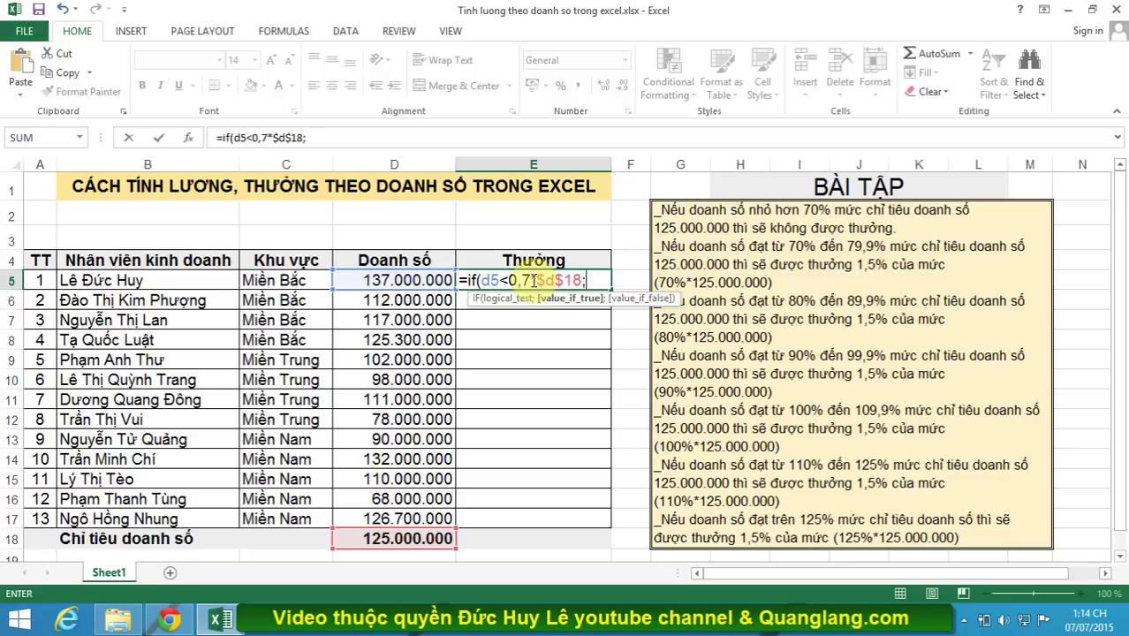
{"action": "type", "text": "\"Kh"}
{"action": "type", "text": "ông"}
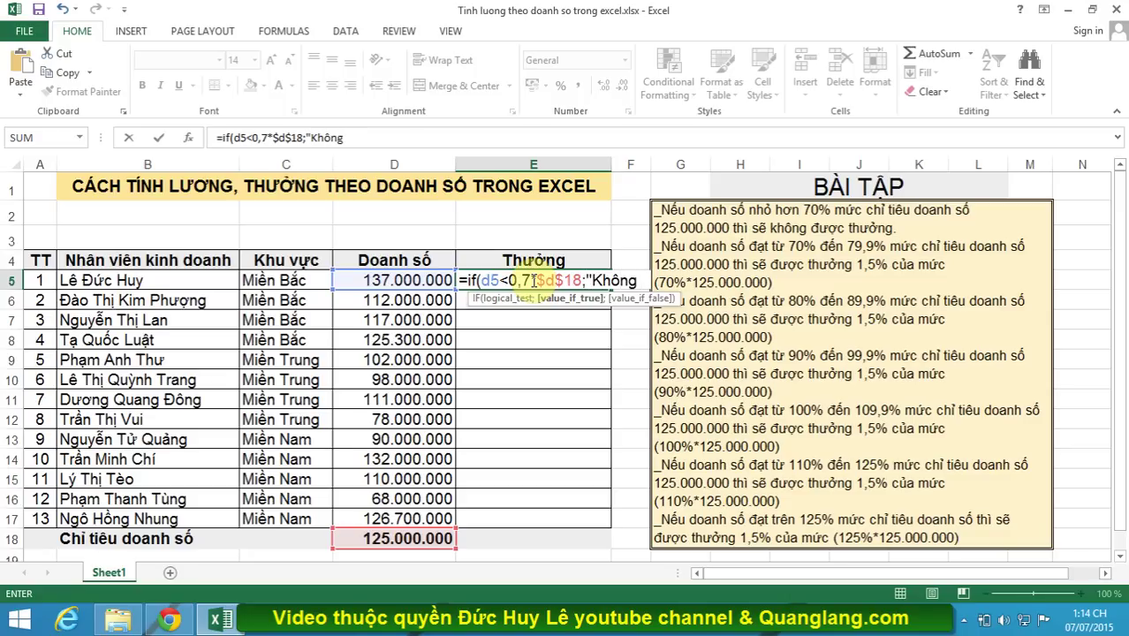
{"action": "type", "text": " thươ"}
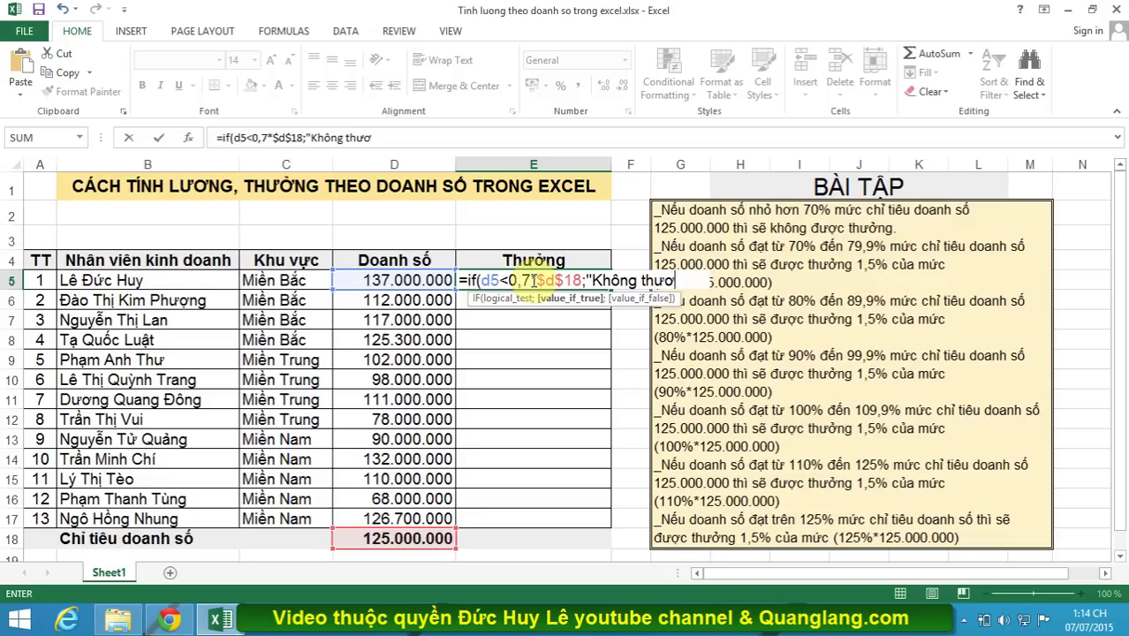
{"action": "key", "text": "BackSpace"}
{"action": "type", "text": "ởng"}
{"action": "type", "text": "\";"}
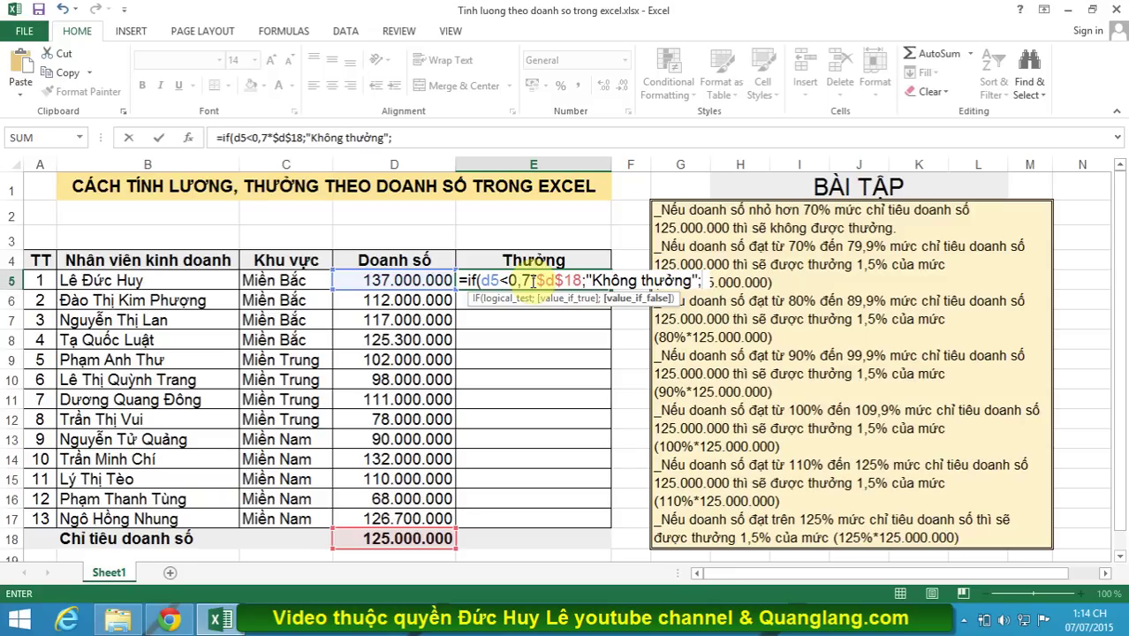
Nest a second IF testing AND(D5>=0,7*$D$18;D5<0,799*$D$18) for the 70–79.9% band.
{"action": "type", "text": "i"}
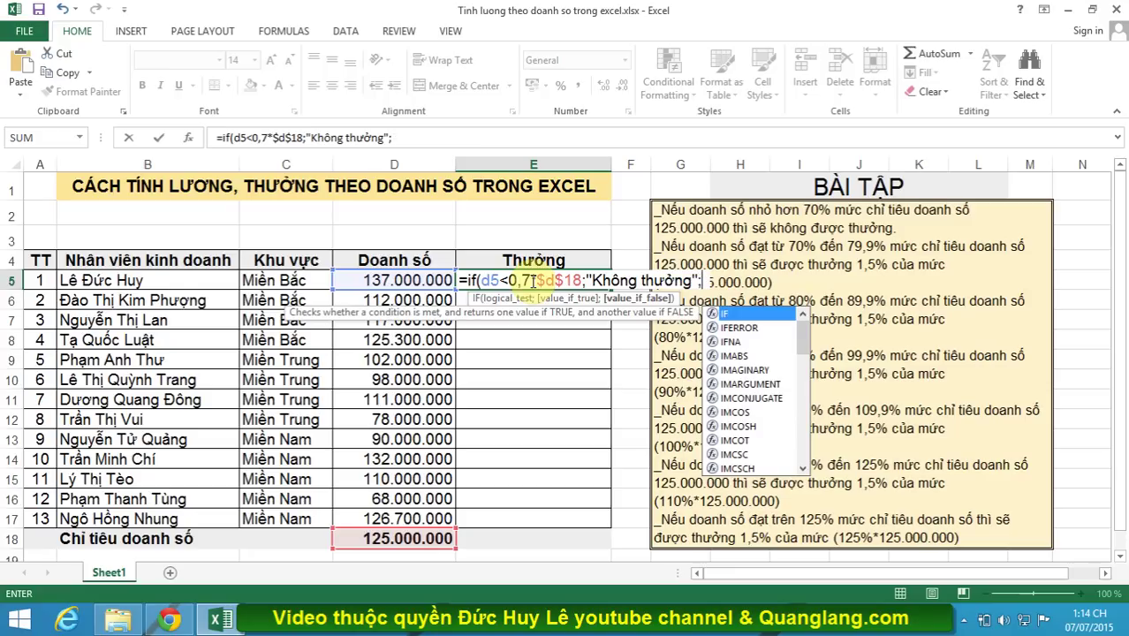
{"action": "type", "text": "f("}
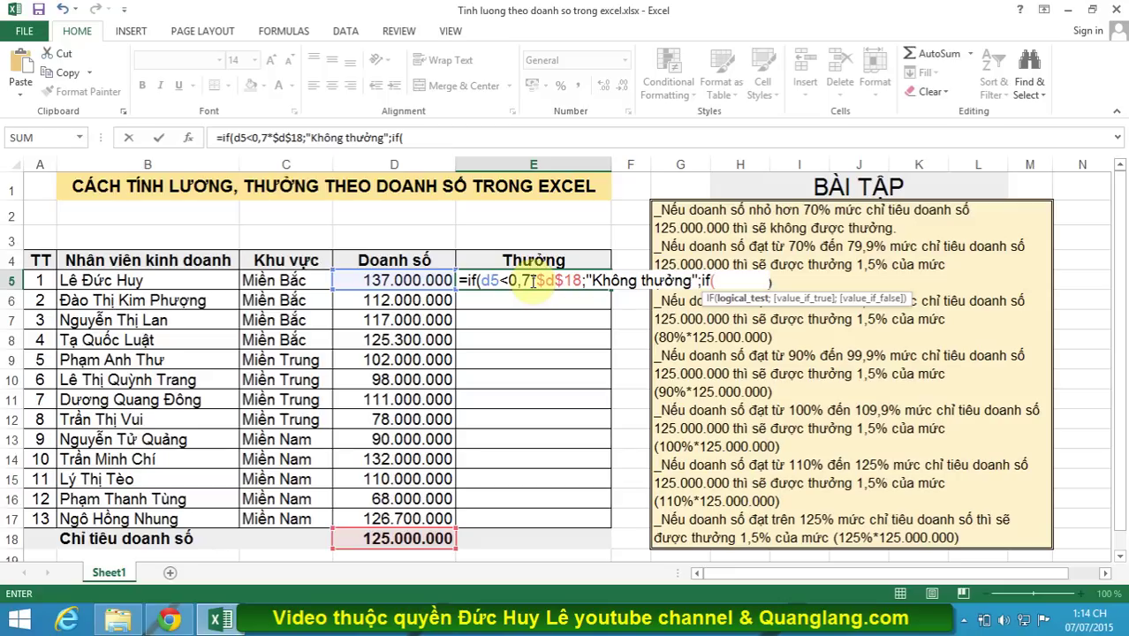
{"action": "type", "text": "an"}
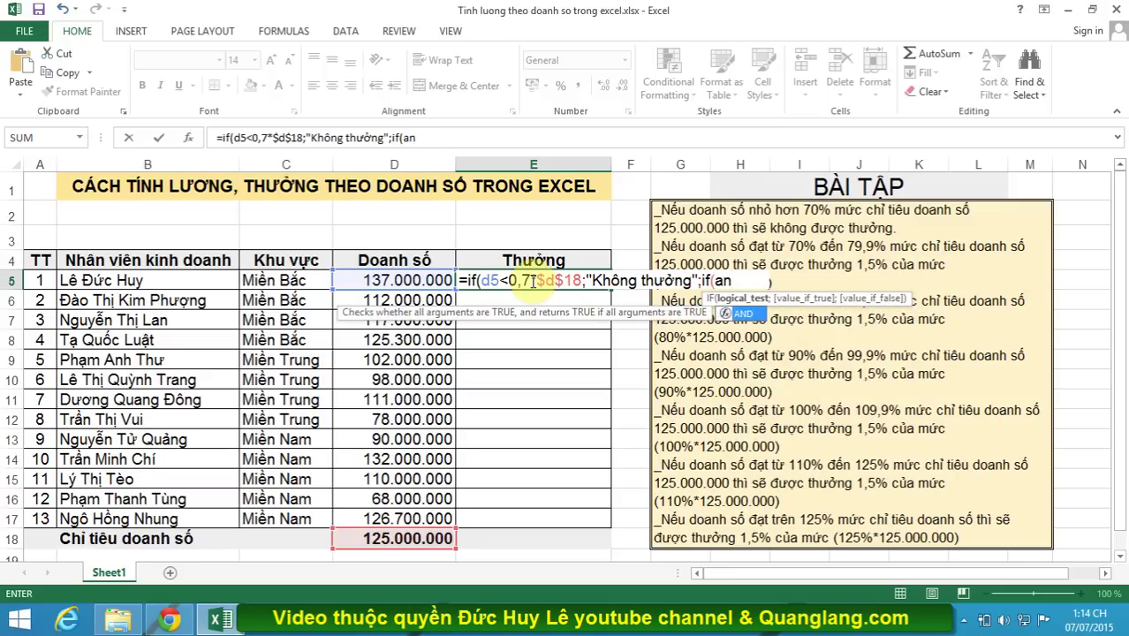
{"action": "type", "text": "d("}
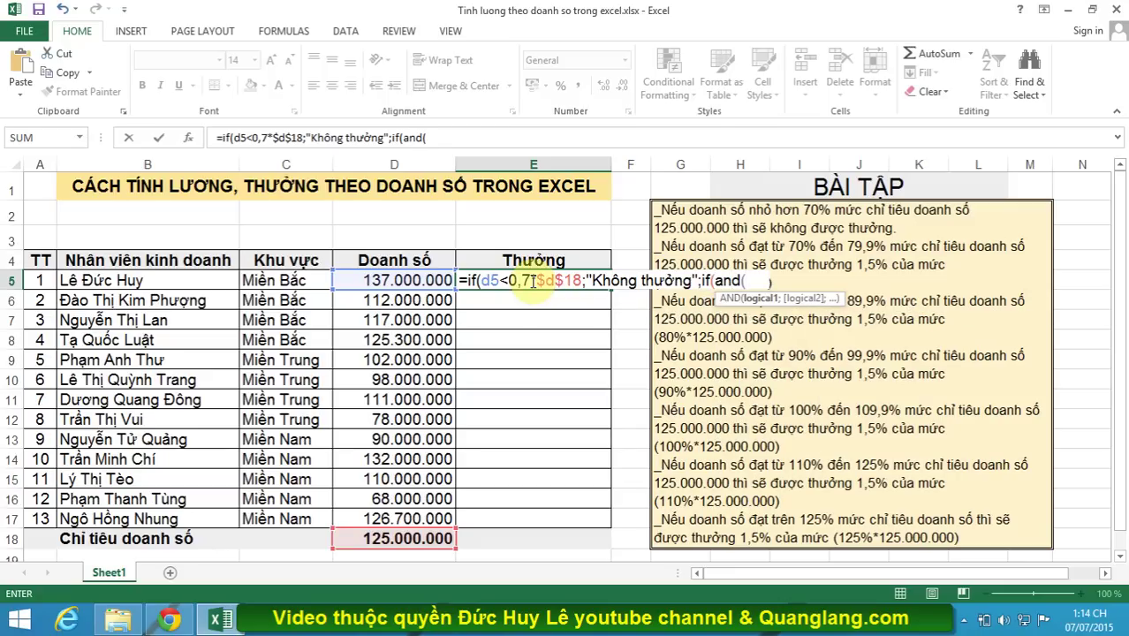
{"action": "type", "text": "d"}
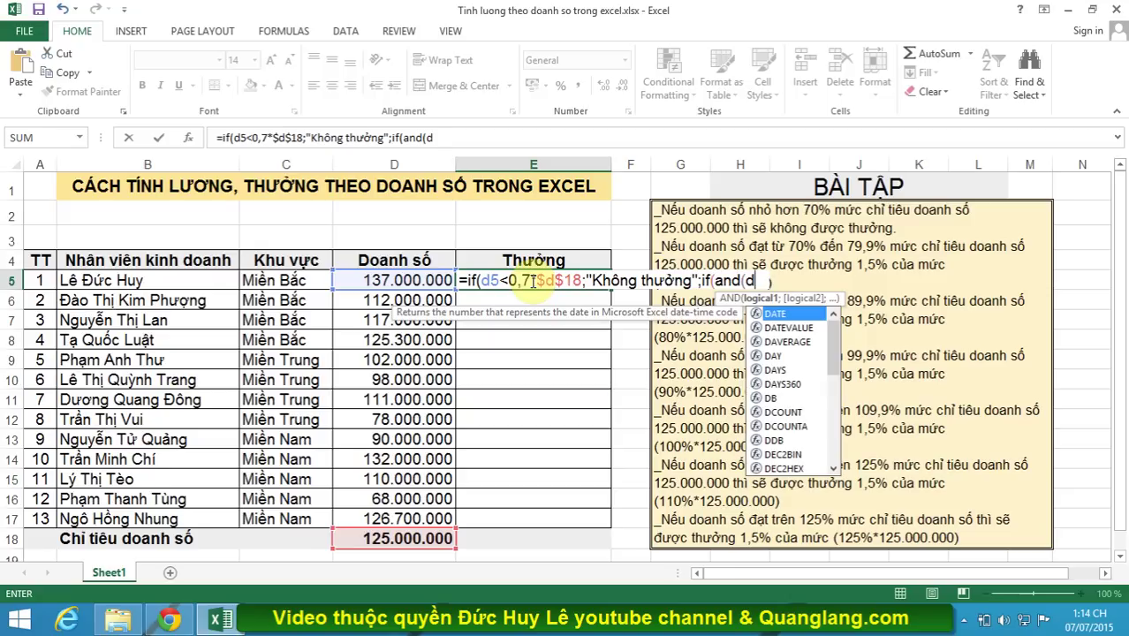
{"action": "type", "text": "5"}
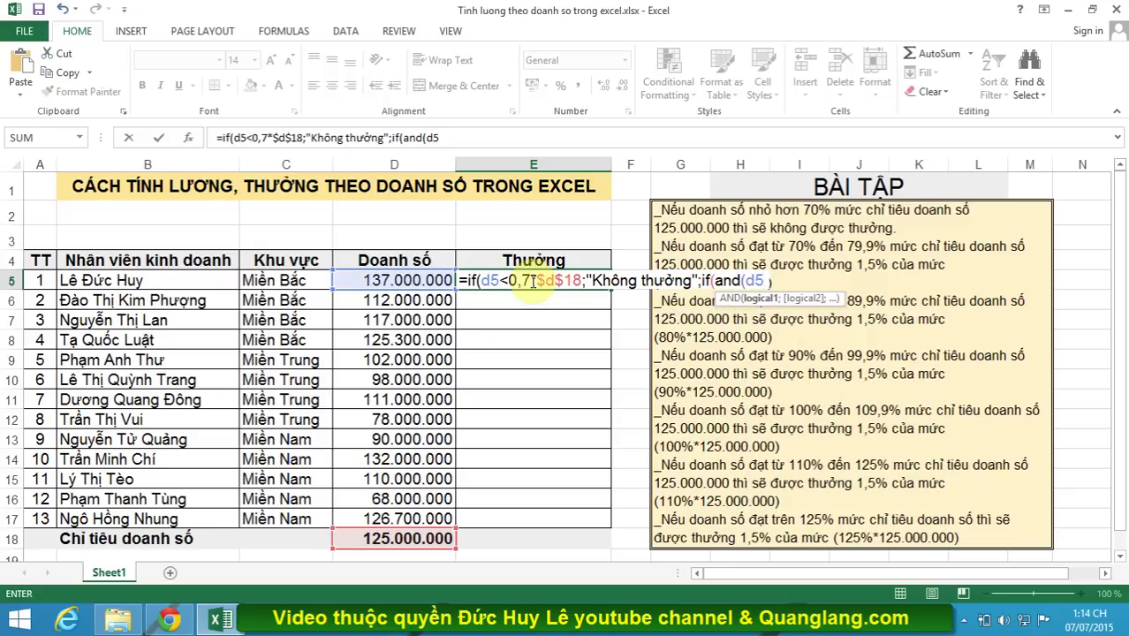
{"action": "type", "text": ">="}
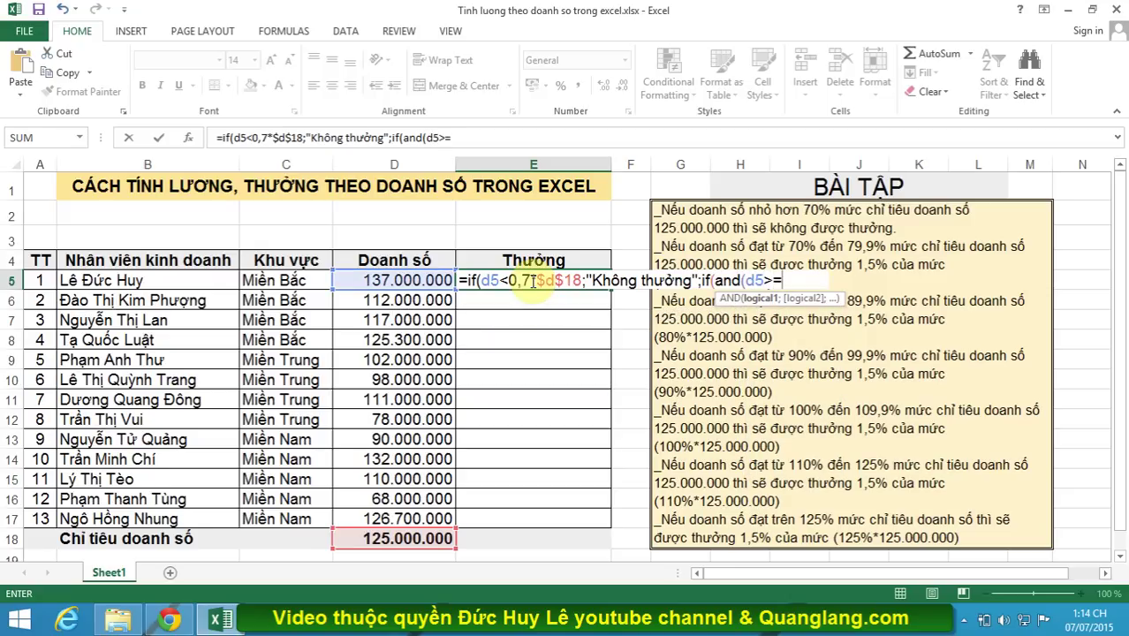
{"action": "type", "text": "0,"}
{"action": "type", "text": "7"}
{"action": "type", "text": "*"}
{"action": "type", "text": "$d"}
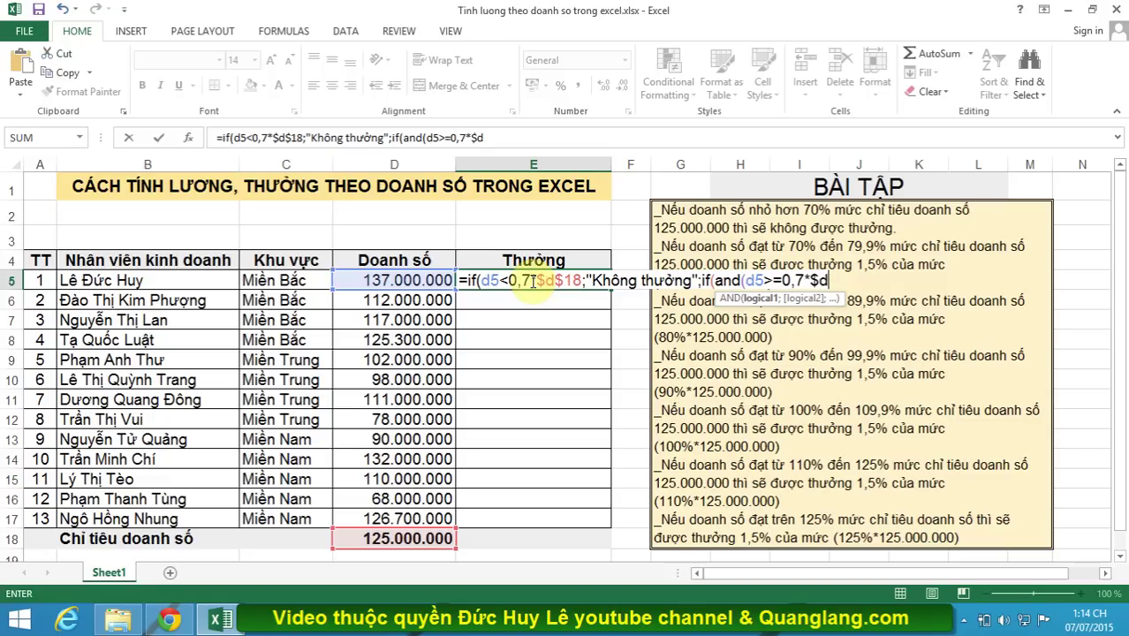
{"action": "type", "text": "$"}
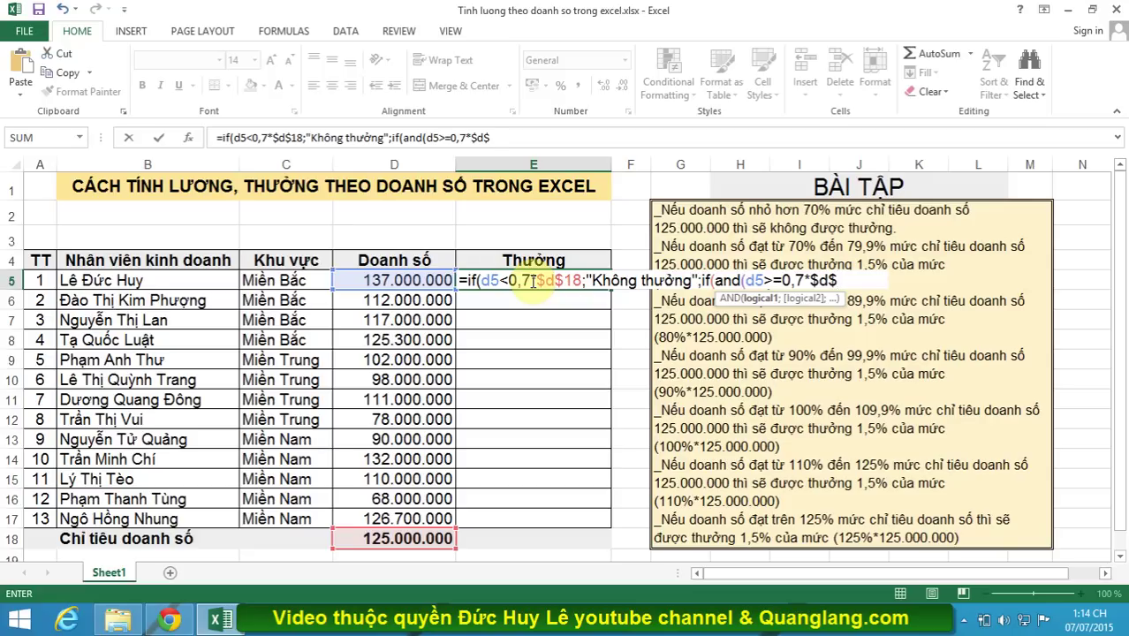
{"action": "type", "text": "18"}
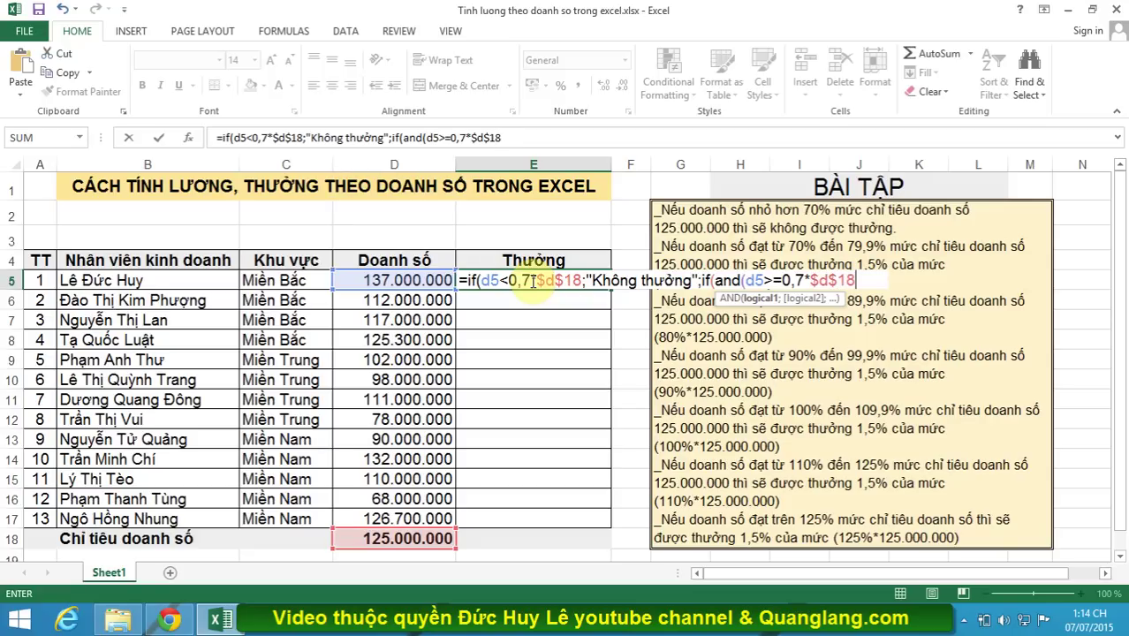
{"action": "type", "text": ";"}
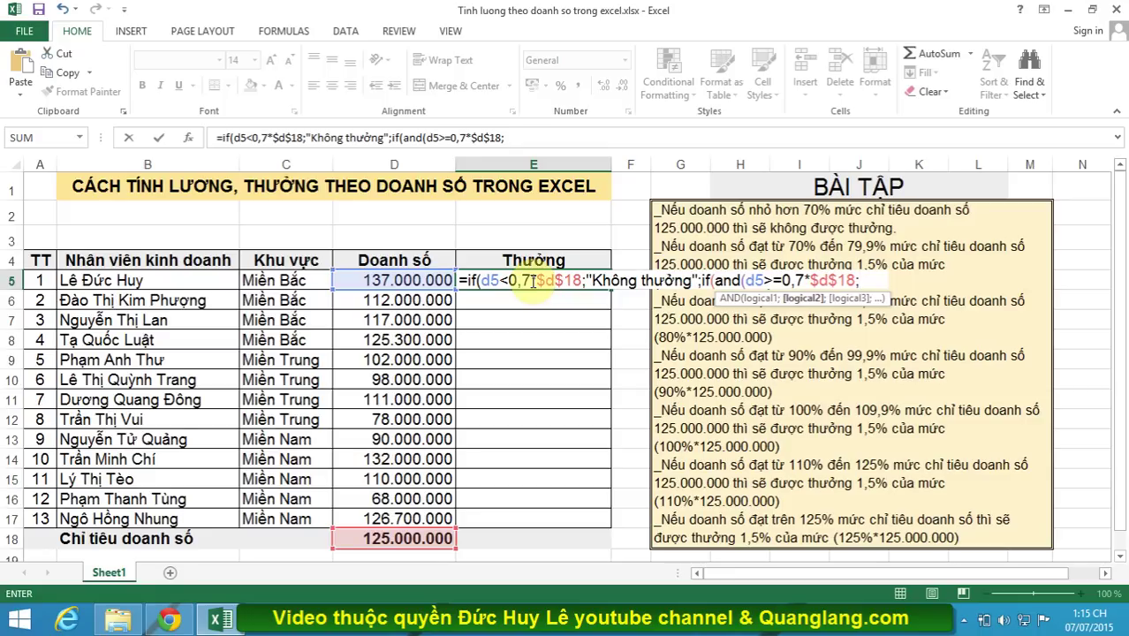
{"action": "type", "text": "d5"}
{"action": "type", "text": "<"}
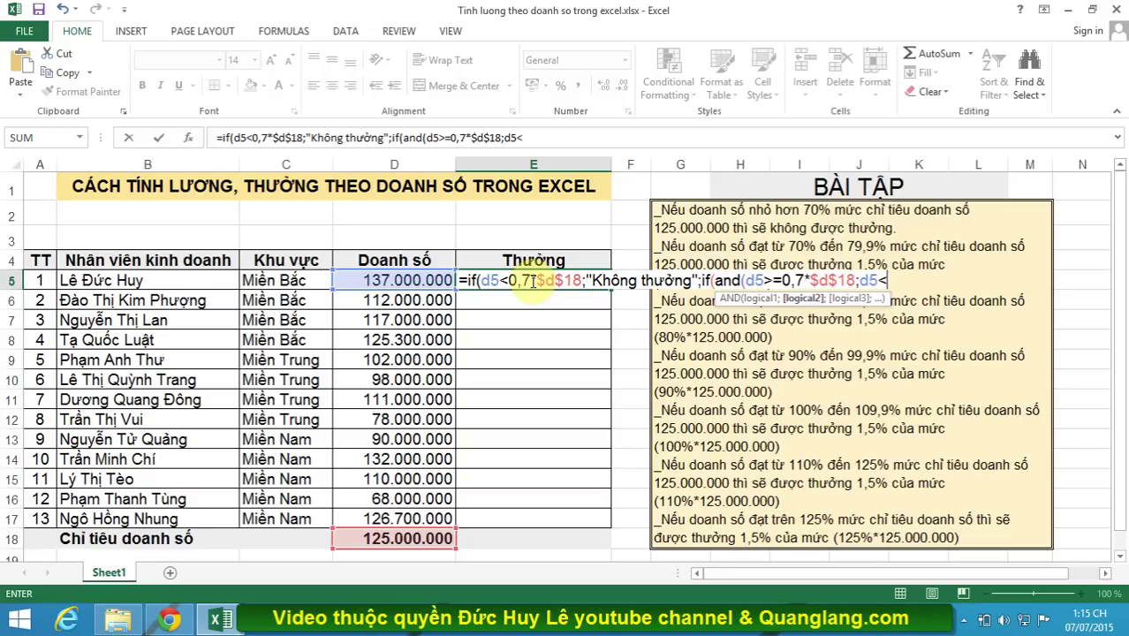
{"action": "type", "text": "0,"}
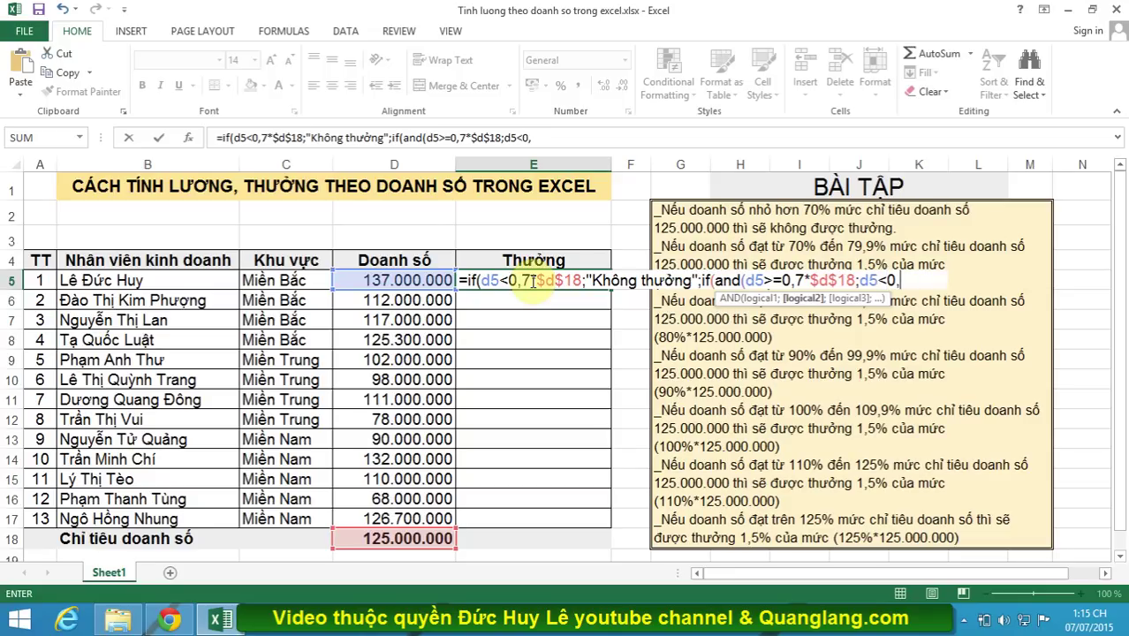
{"action": "type", "text": "799"}
{"action": "type", "text": "*"}
{"action": "type", "text": "$d"}
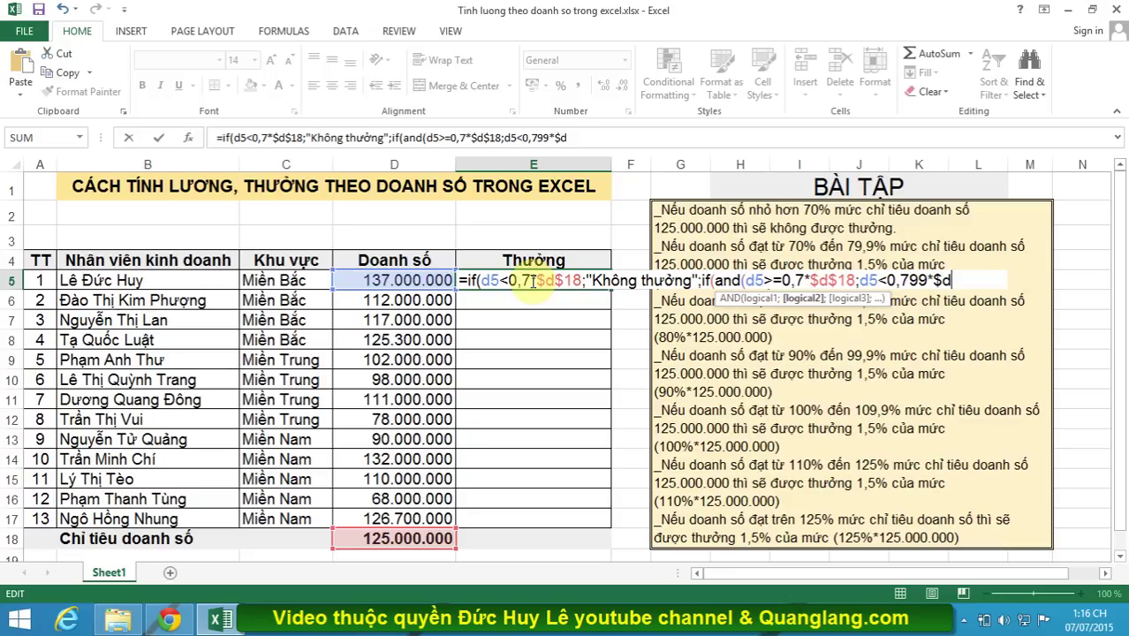
{"action": "type", "text": "$"}
{"action": "type", "text": "18"}
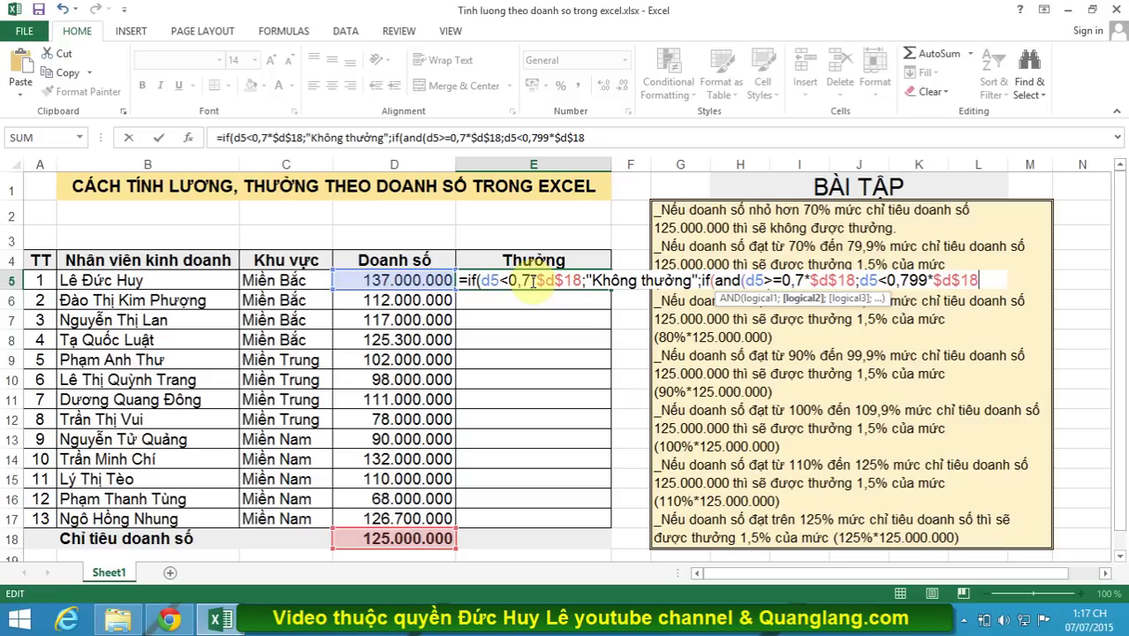
{"action": "type", "text": ")"}
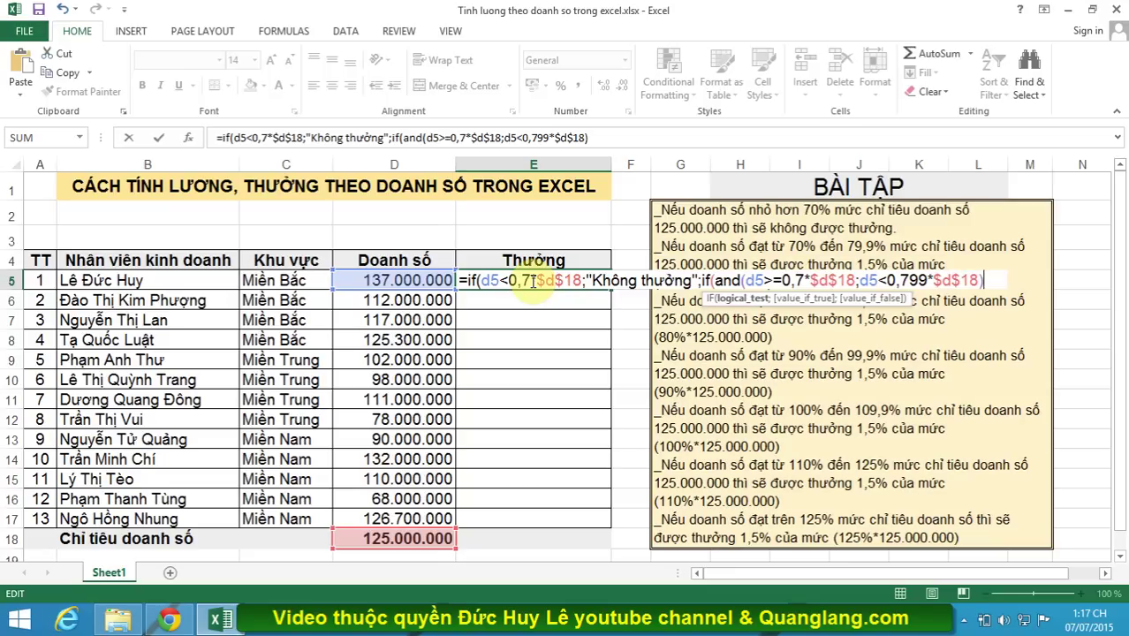
{"action": "type", "text": ";"}
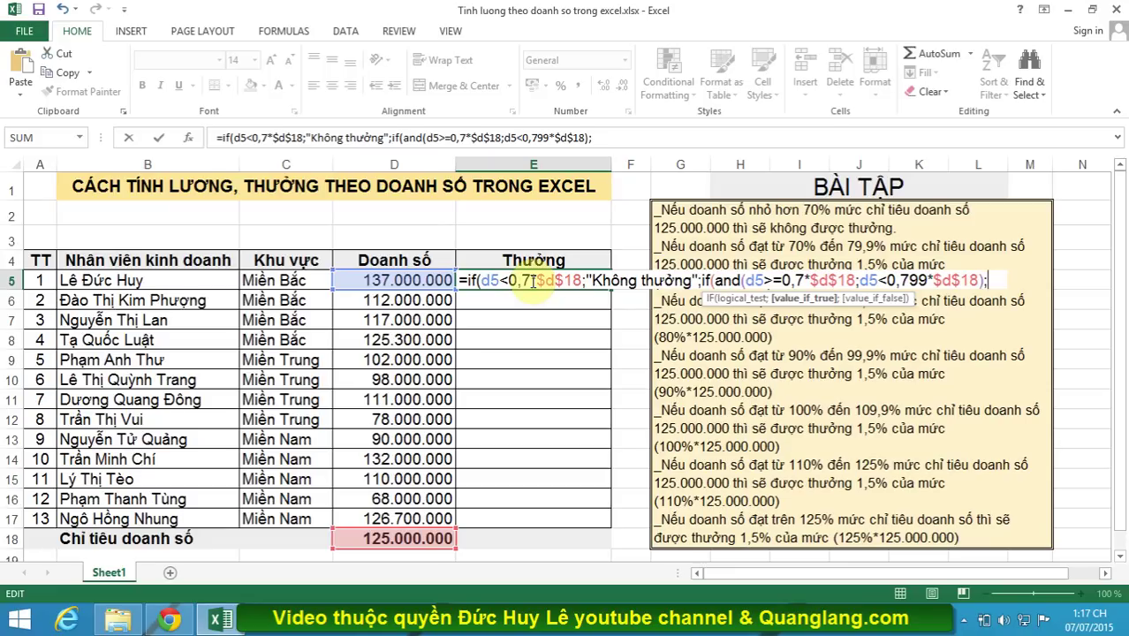
Add 0,015*0,7*$D$18 as the 70–79.9% bonus, then an 80–89.9% tier paying 0,015*0,8*$D$18.
{"action": "type", "text": "0,"}
{"action": "type", "text": "015"}
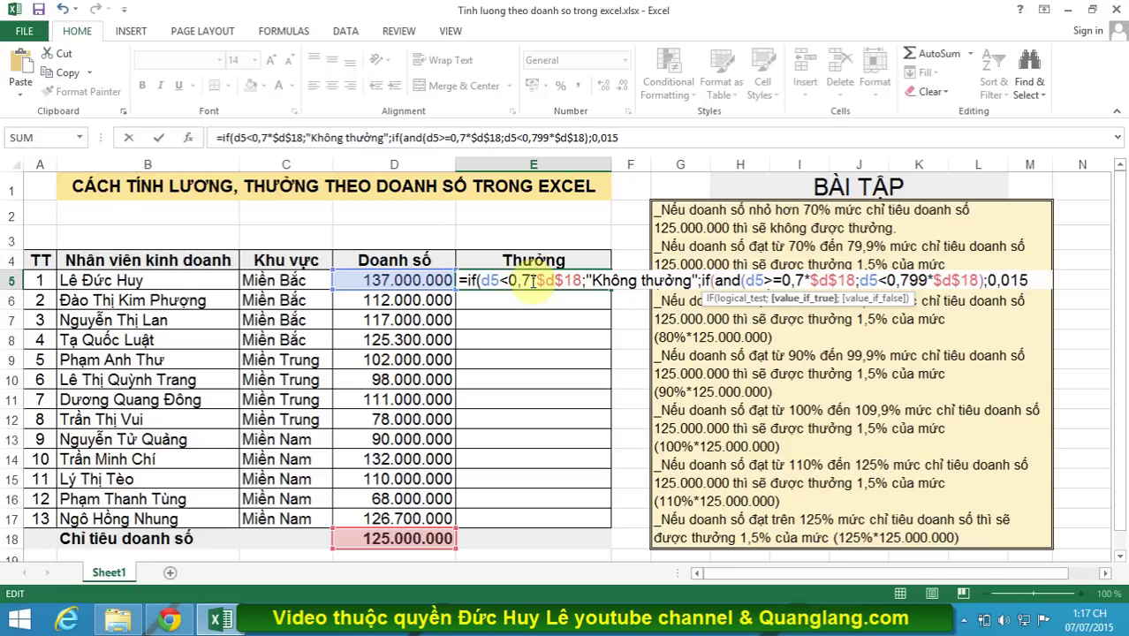
{"action": "type", "text": "*"}
{"action": "type", "text": "0,"}
{"action": "type", "text": "7*"}
{"action": "type", "text": "$"}
{"action": "type", "text": "d$"}
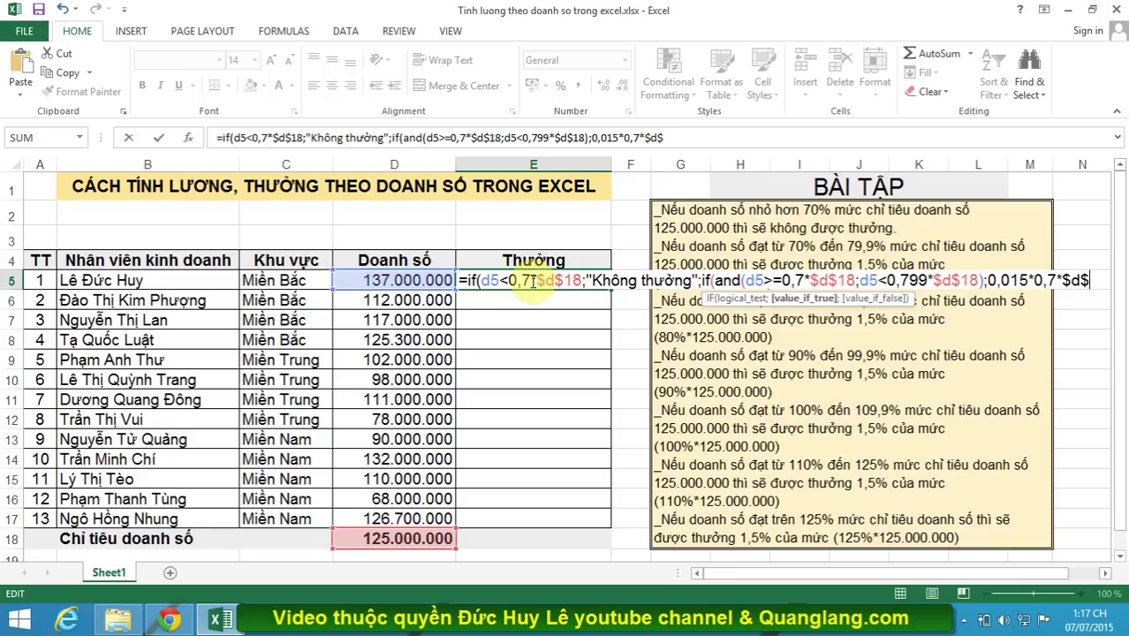
{"action": "type", "text": "18"}
{"action": "type", "text": ";"}
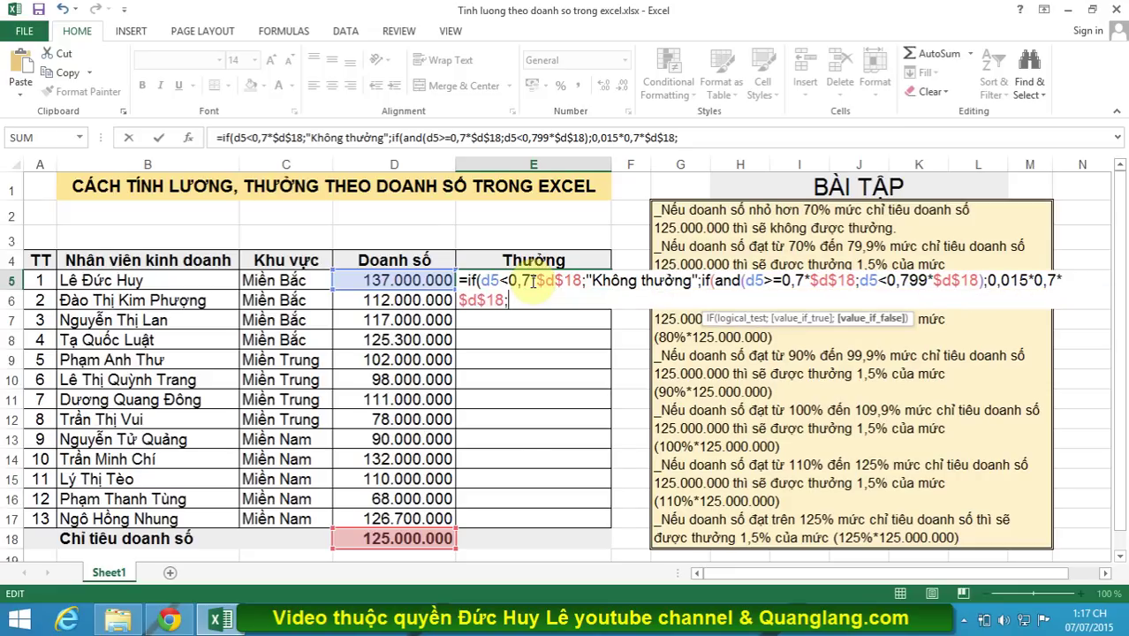
{"action": "type", "text": "if"}
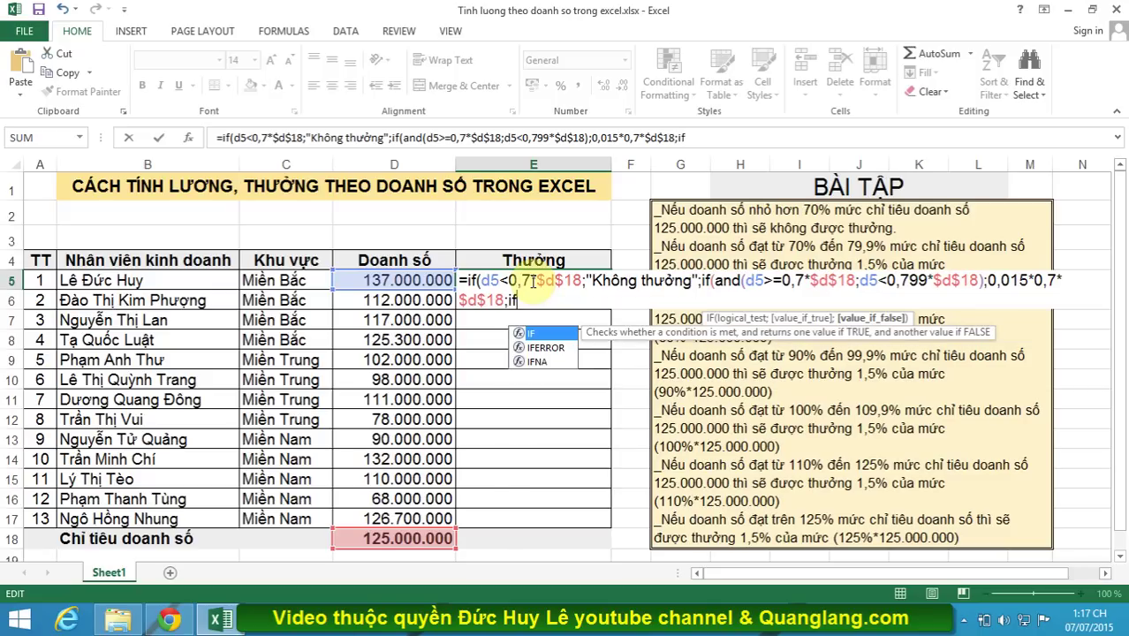
{"action": "type", "text": "(a"}
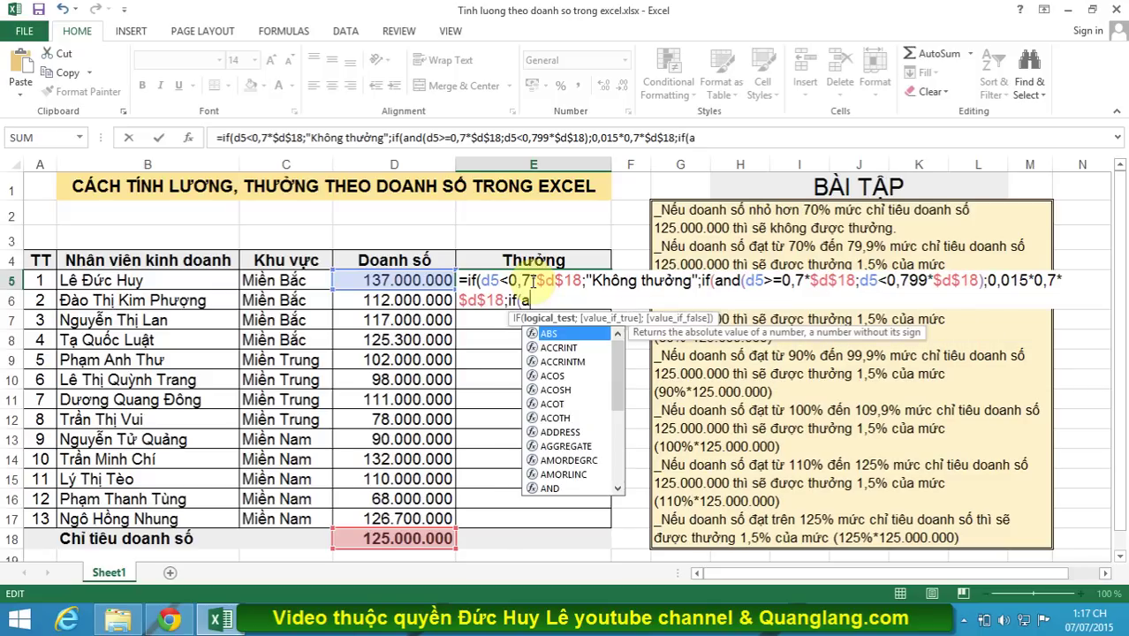
{"action": "type", "text": "nd"}
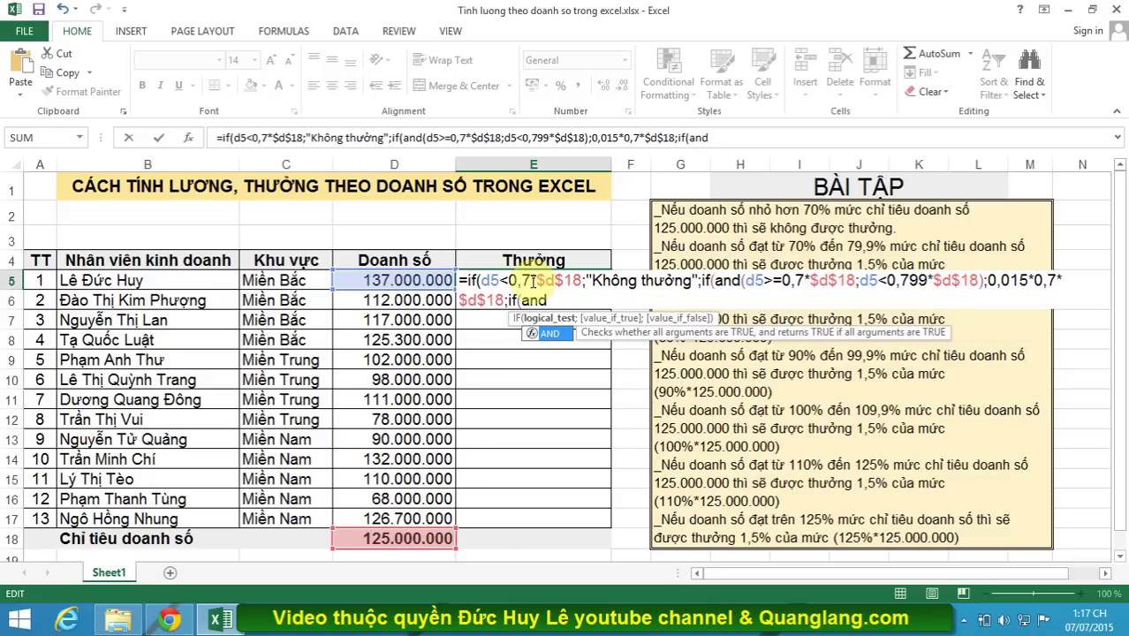
{"action": "type", "text": "("}
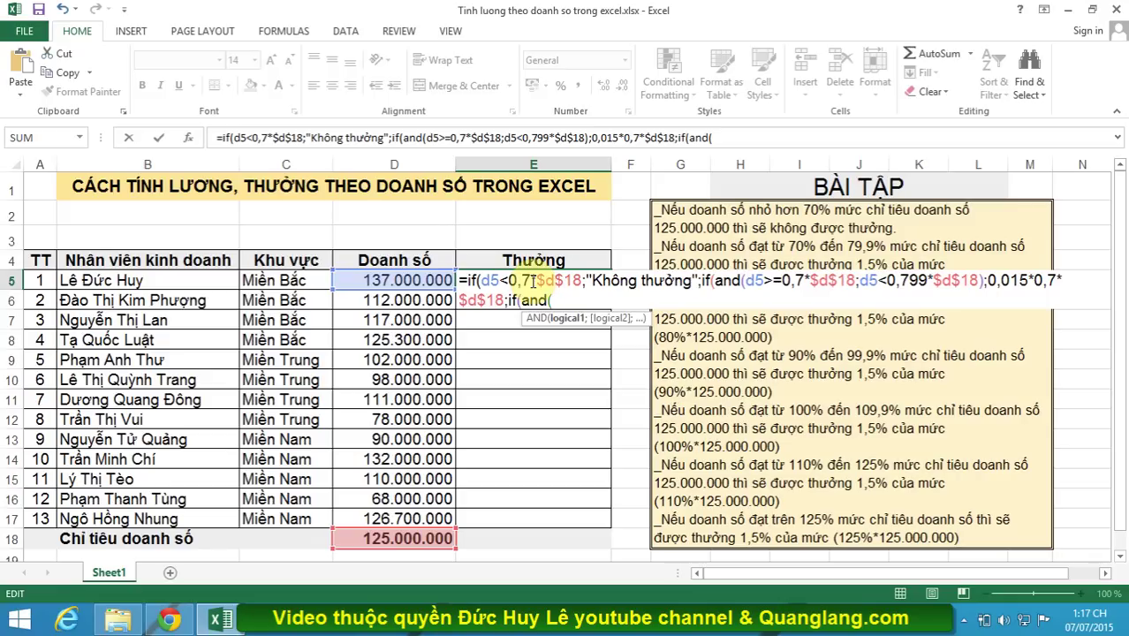
{"action": "type", "text": "d5"}
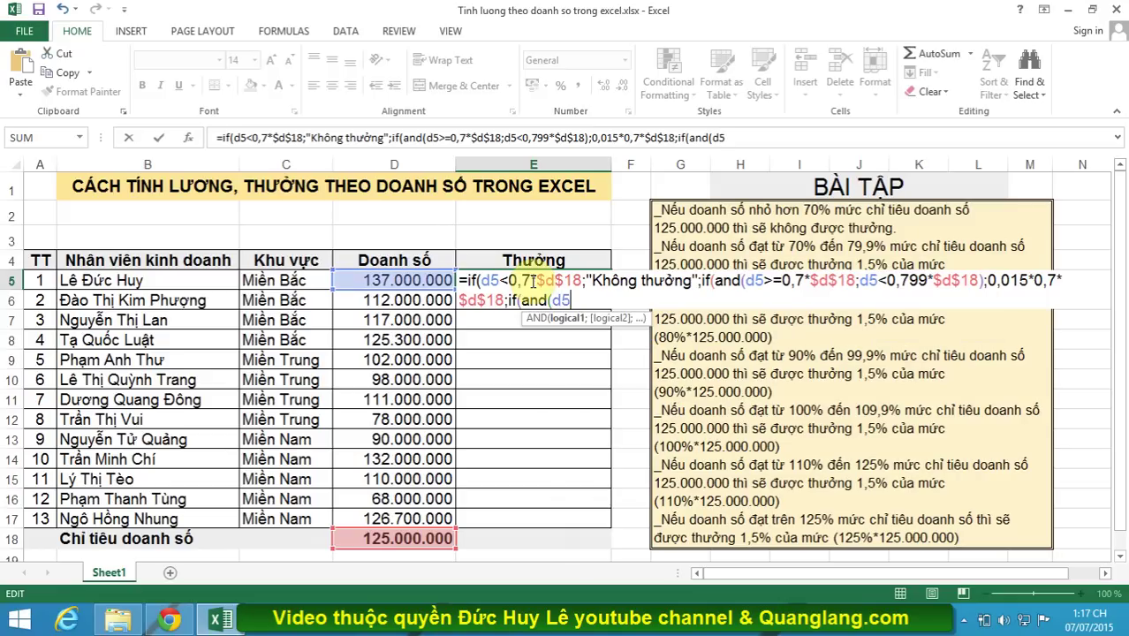
{"action": "type", "text": ">"}
{"action": "type", "text": "="}
{"action": "type", "text": "0,"}
{"action": "type", "text": "8*"}
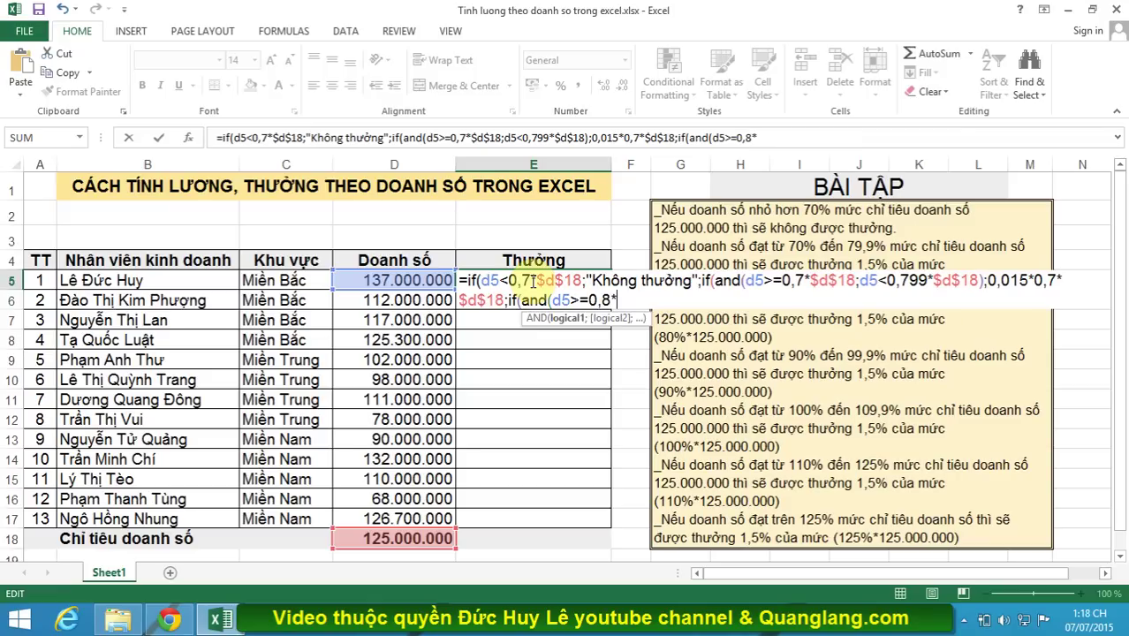
{"action": "type", "text": "$"}
{"action": "type", "text": "d$"}
{"action": "type", "text": "18"}
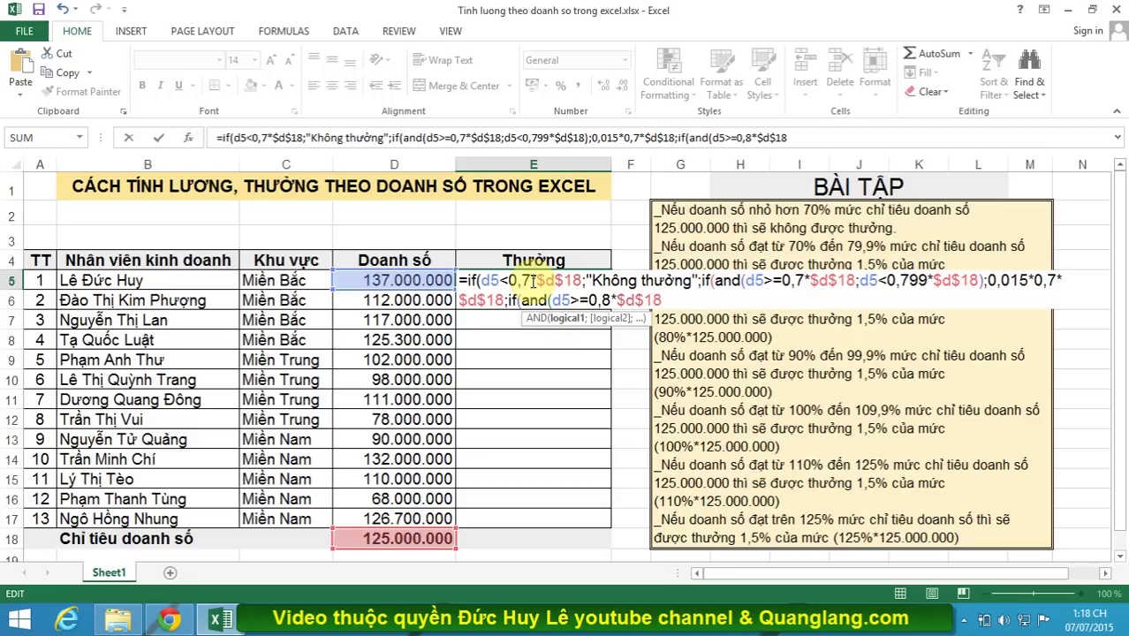
{"action": "type", "text": ";"}
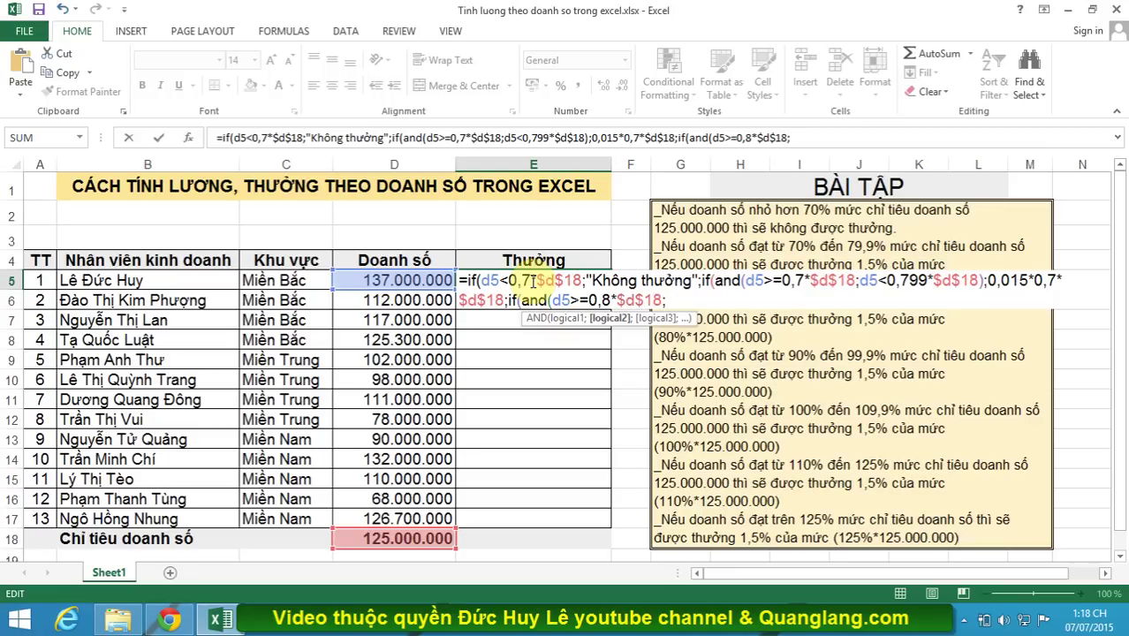
{"action": "type", "text": "d5"}
{"action": "type", "text": "<"}
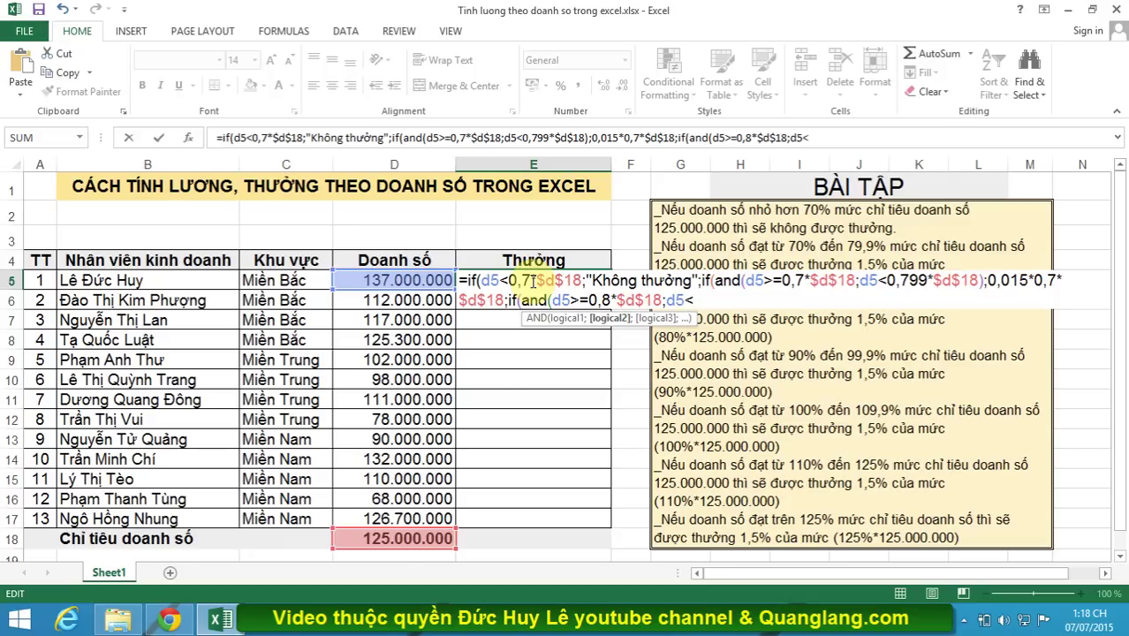
{"action": "type", "text": "0,89"}
{"action": "type", "text": "9"}
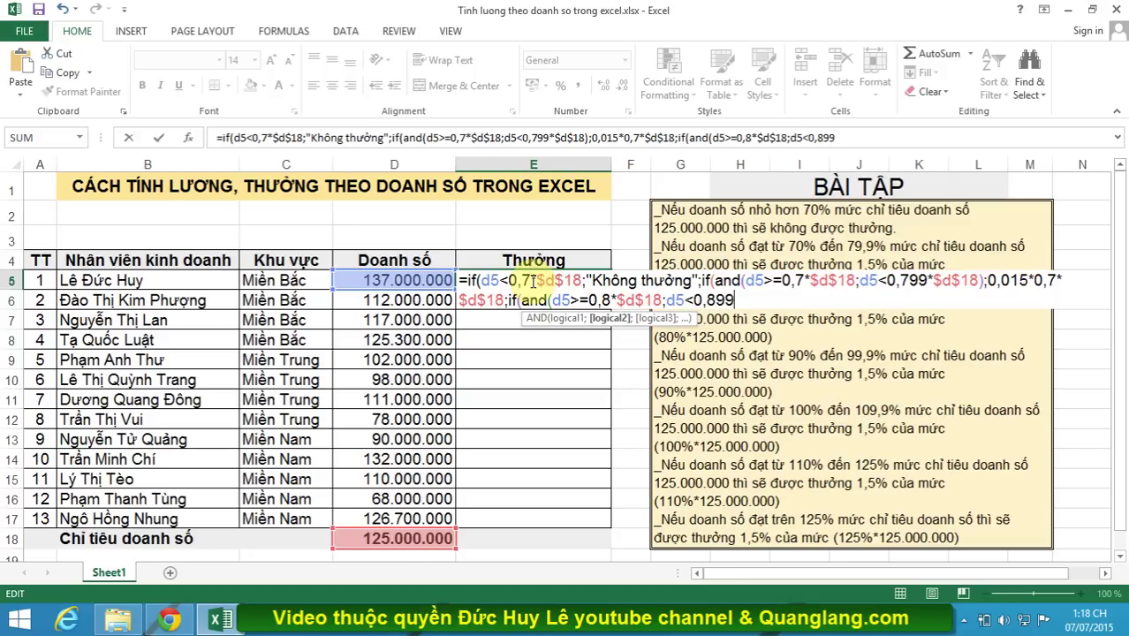
{"action": "type", "text": "*$"}
{"action": "type", "text": "d$"}
{"action": "type", "text": "18"}
{"action": "type", "text": ")"}
{"action": "type", "text": ";"}
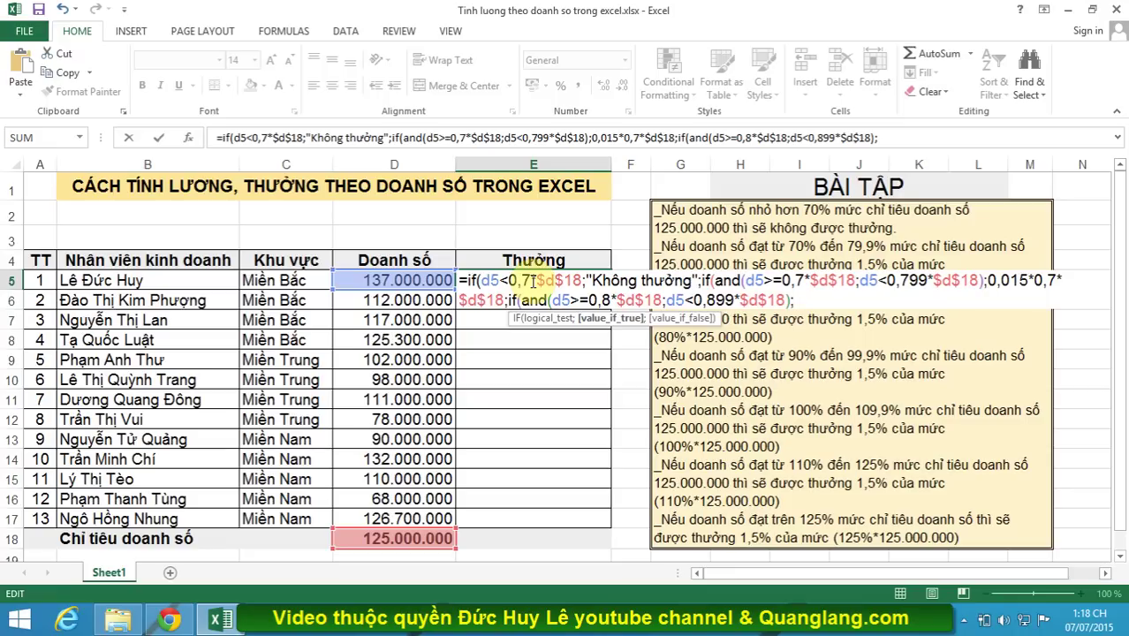
{"action": "type", "text": "0,01"}
{"action": "type", "text": "5"}
{"action": "type", "text": "*0,"}
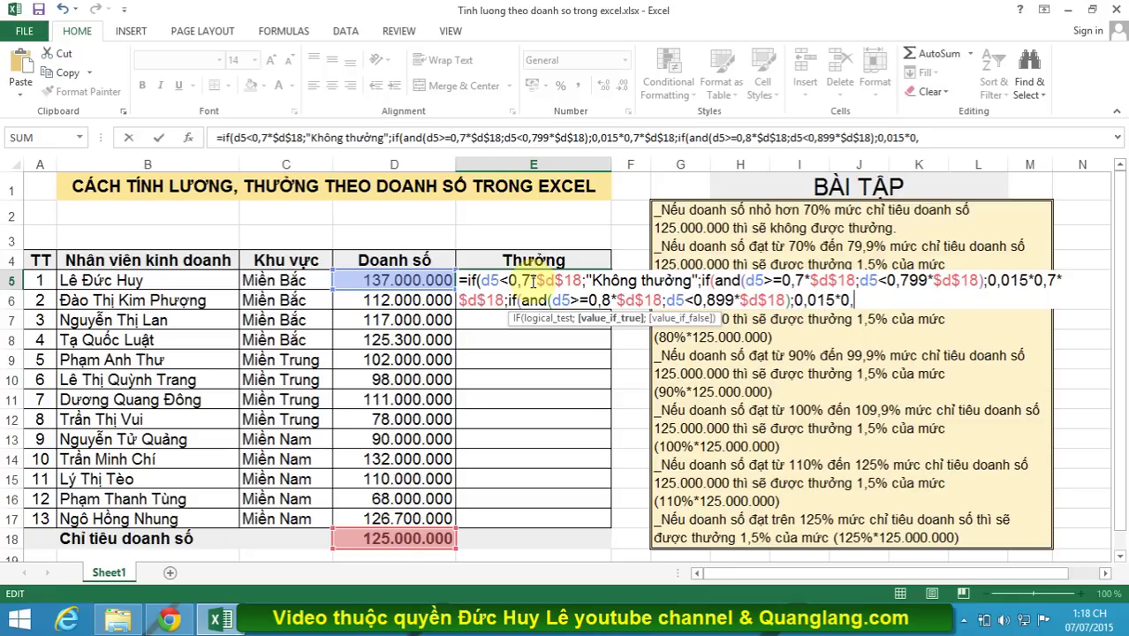
{"action": "type", "text": "8"}
{"action": "type", "text": "*$"}
{"action": "type", "text": "d"}
{"action": "type", "text": "$18"}
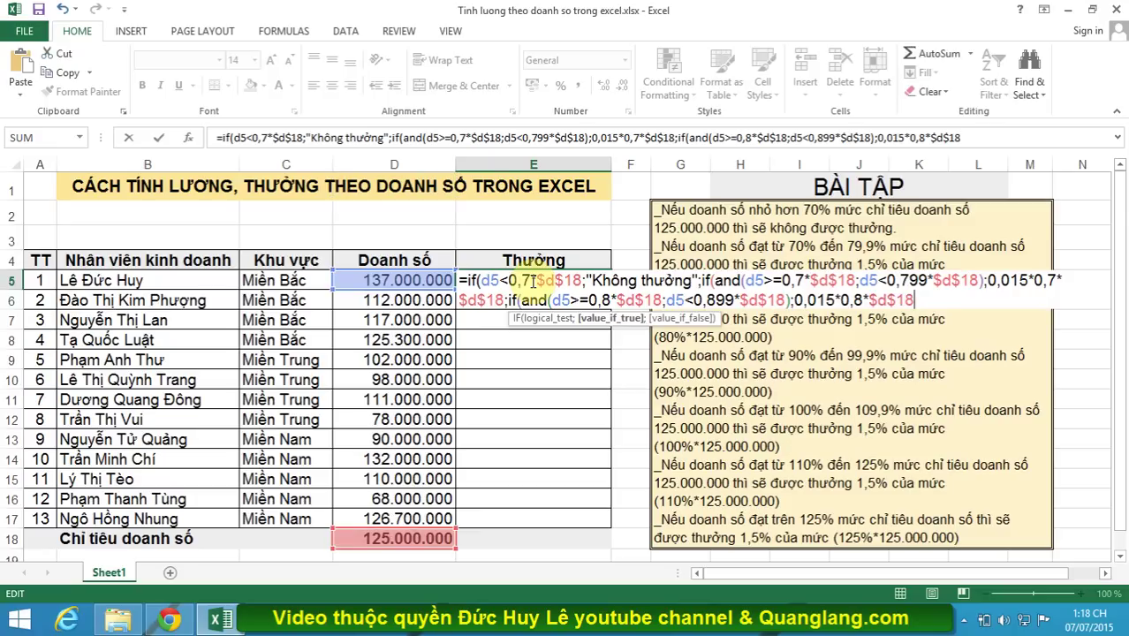
{"action": "type", "text": ";"}
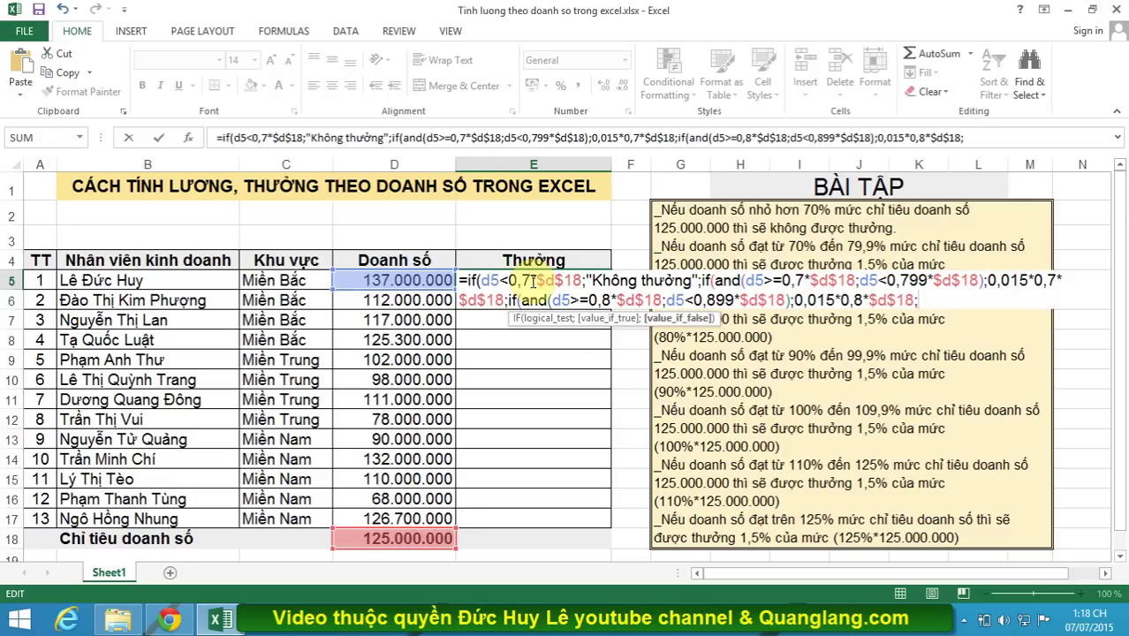
{"action": "type", "text": "i"}
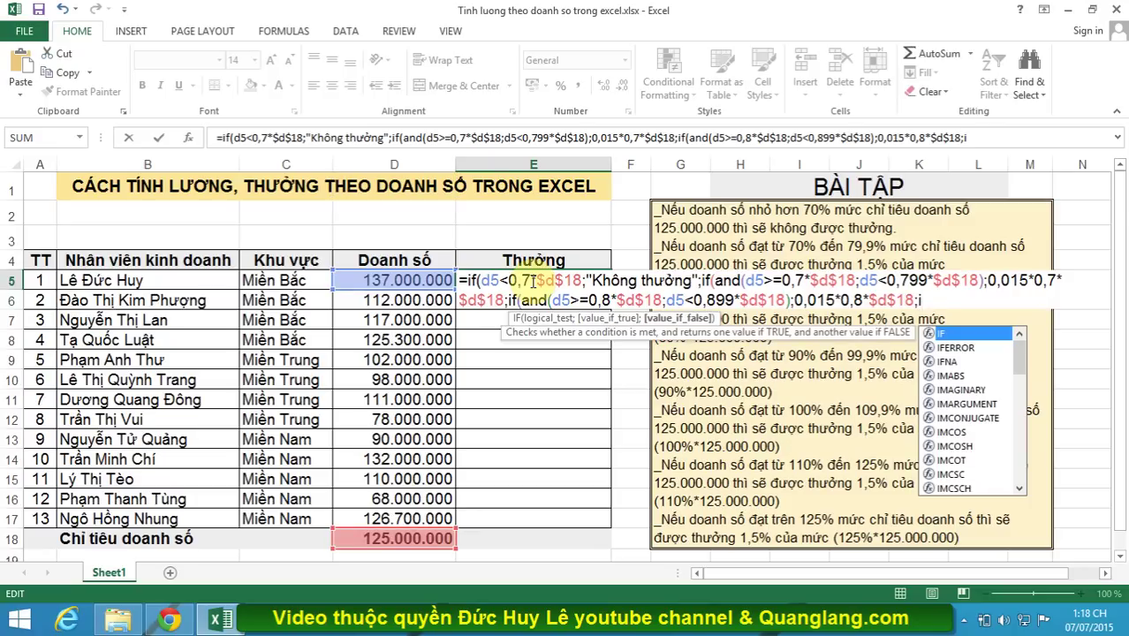
{"action": "type", "text": "f"}
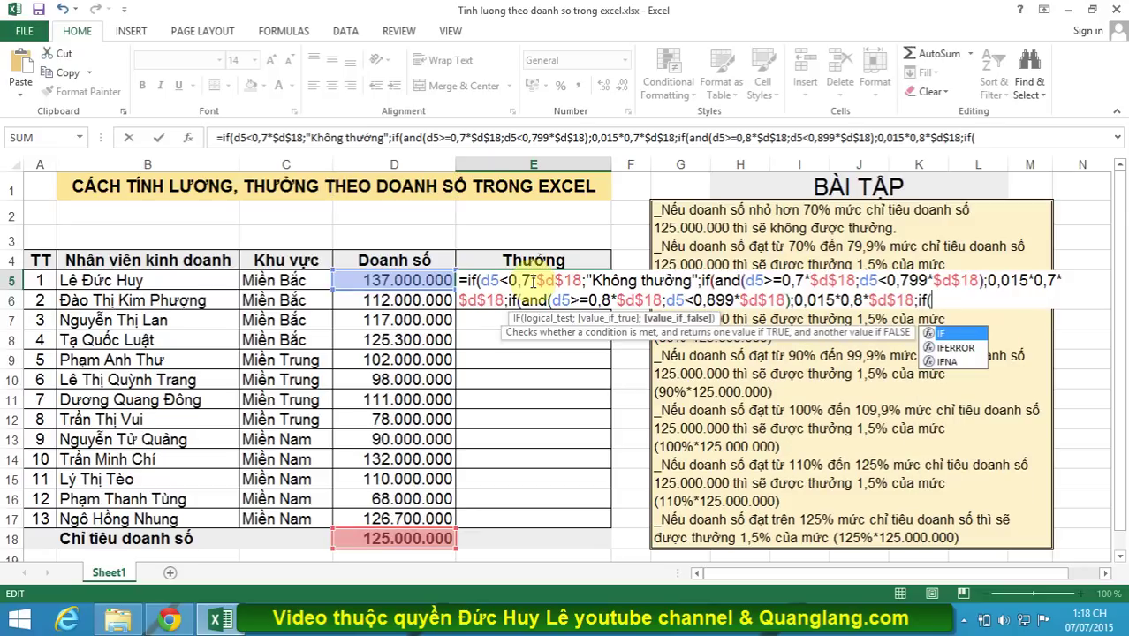
{"action": "type", "text": "(and"}
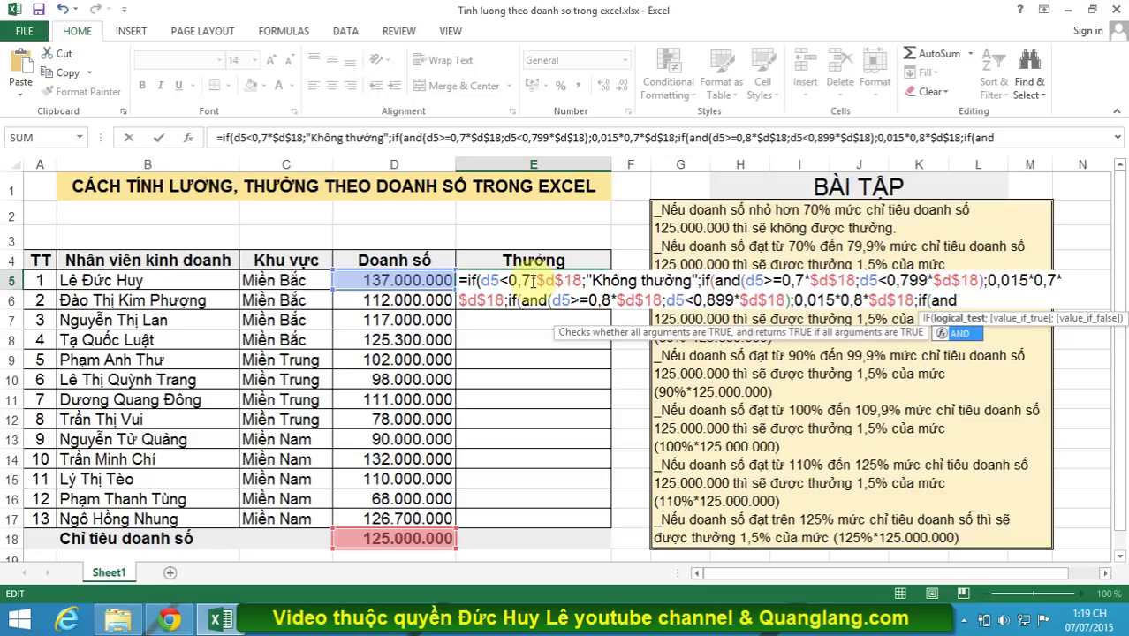
Add the 90–99.9% tier paying 0,015*0,9*$D$18, then the 100–109.9% tier paying 0,015*1*$D$18.
{"action": "left_click", "coordinate": [957, 302]}
{"action": "type", "text": "("}
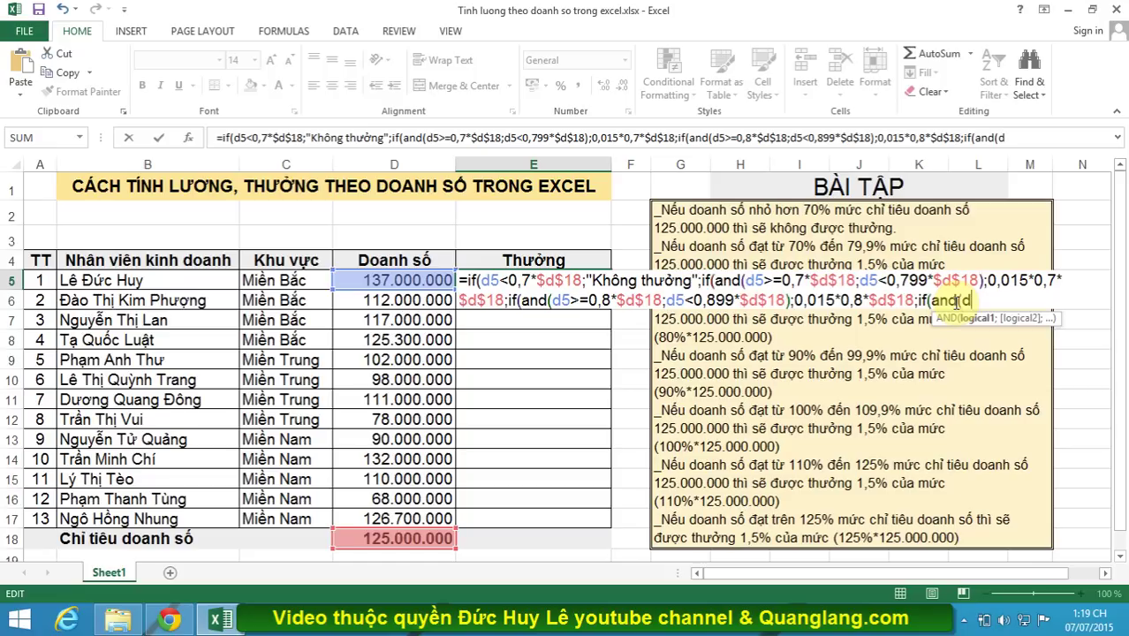
{"action": "type", "text": "d5"}
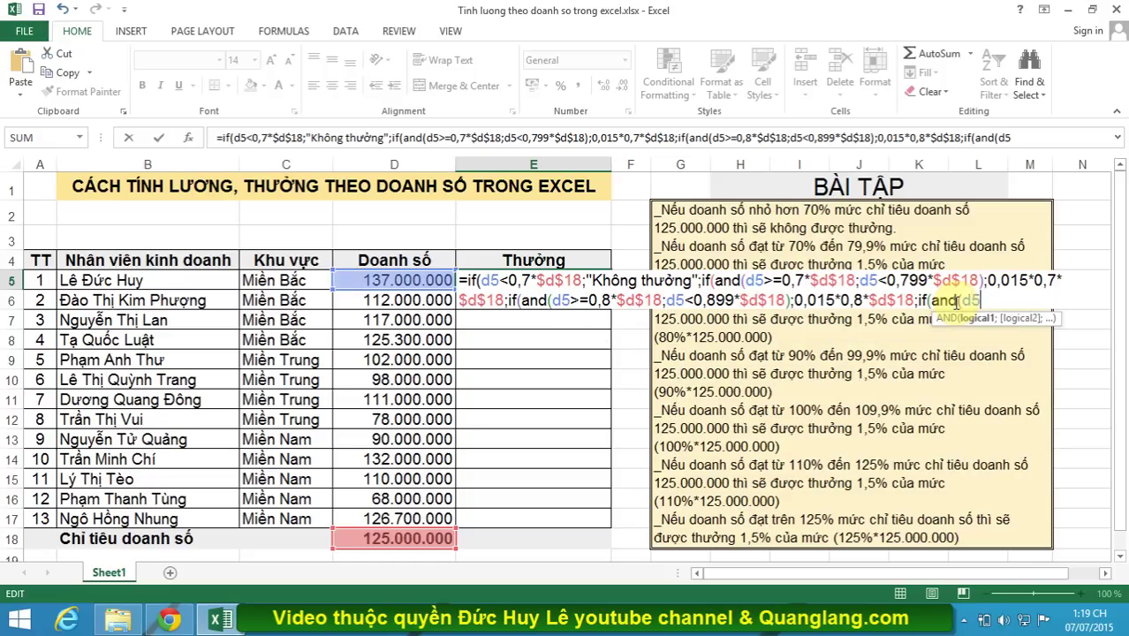
{"action": "type", "text": ">="}
{"action": "type", "text": "0,9"}
{"action": "type", "text": "*$"}
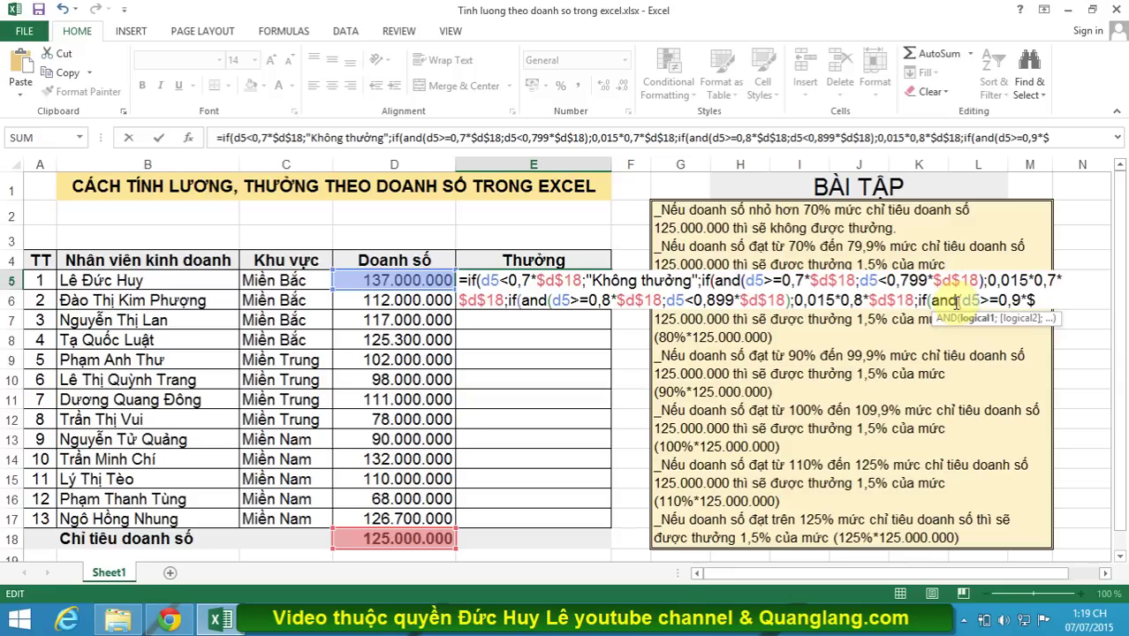
{"action": "type", "text": "d"}
{"action": "type", "text": "$18"}
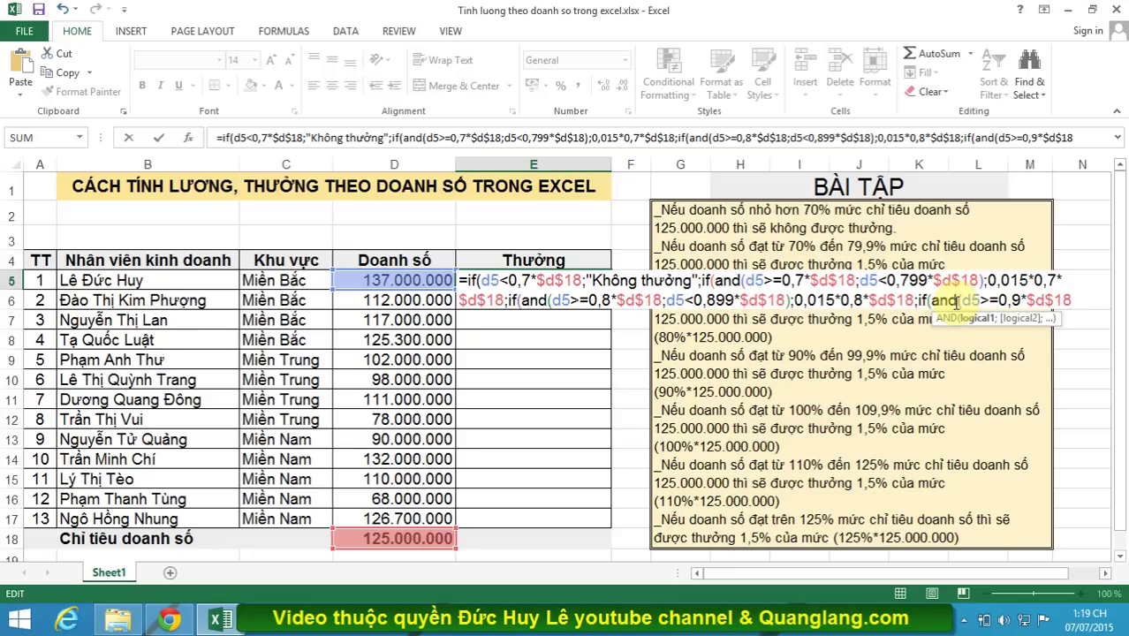
{"action": "type", "text": ";"}
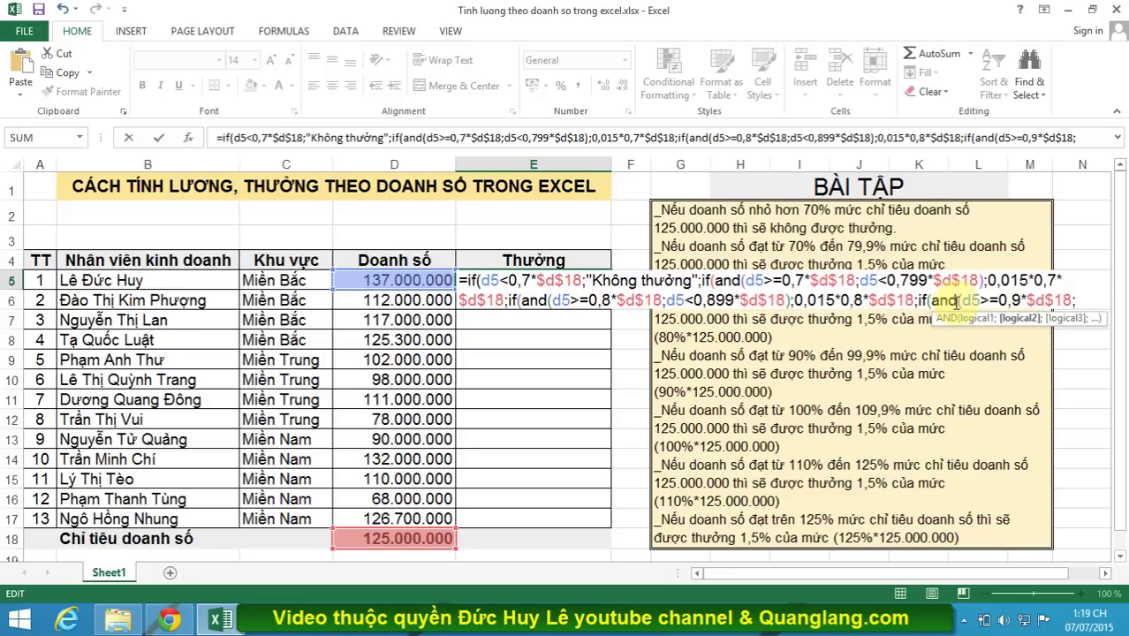
{"action": "type", "text": "d5"}
{"action": "type", "text": "<"}
{"action": "type", "text": "0"}
{"action": "type", "text": ",9"}
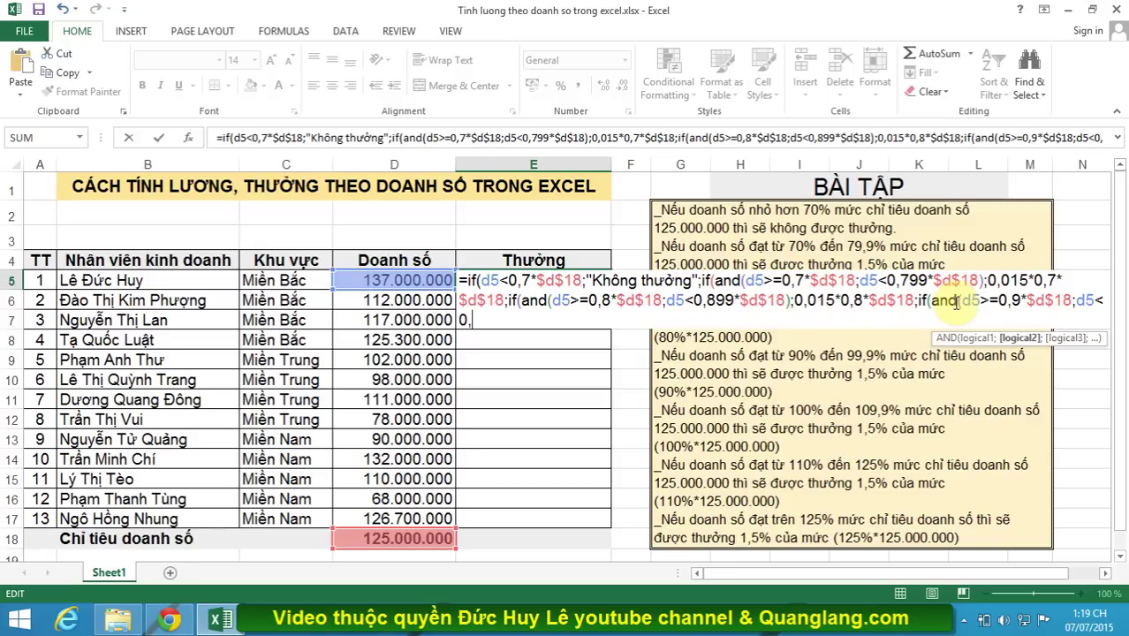
{"action": "type", "text": "9"}
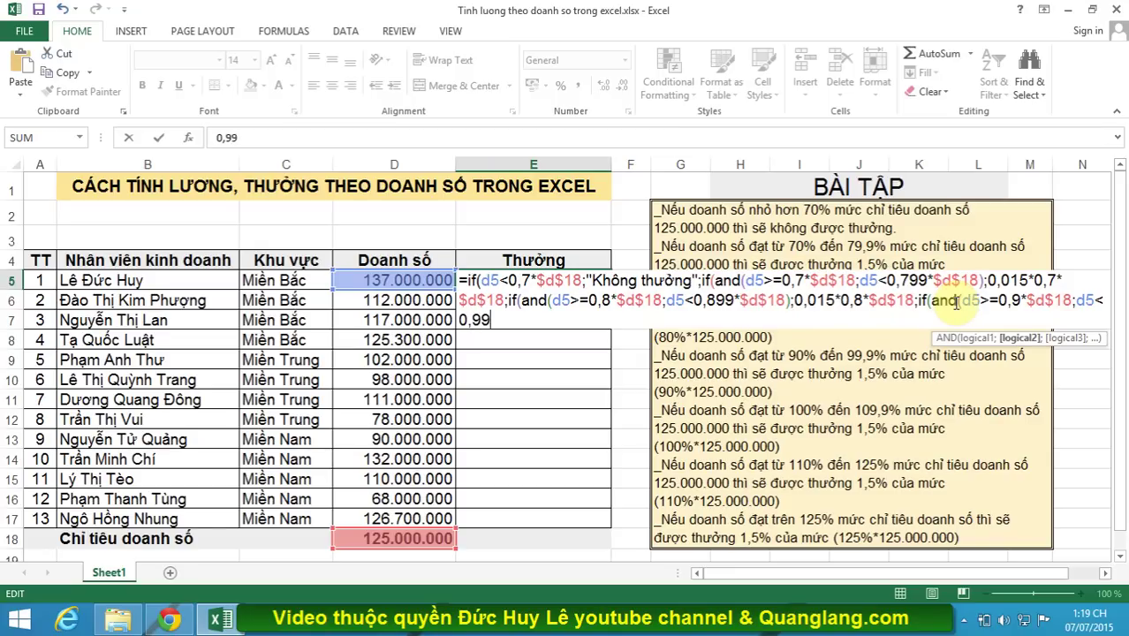
{"action": "type", "text": "9"}
{"action": "type", "text": "*"}
{"action": "type", "text": "$"}
{"action": "type", "text": "d$"}
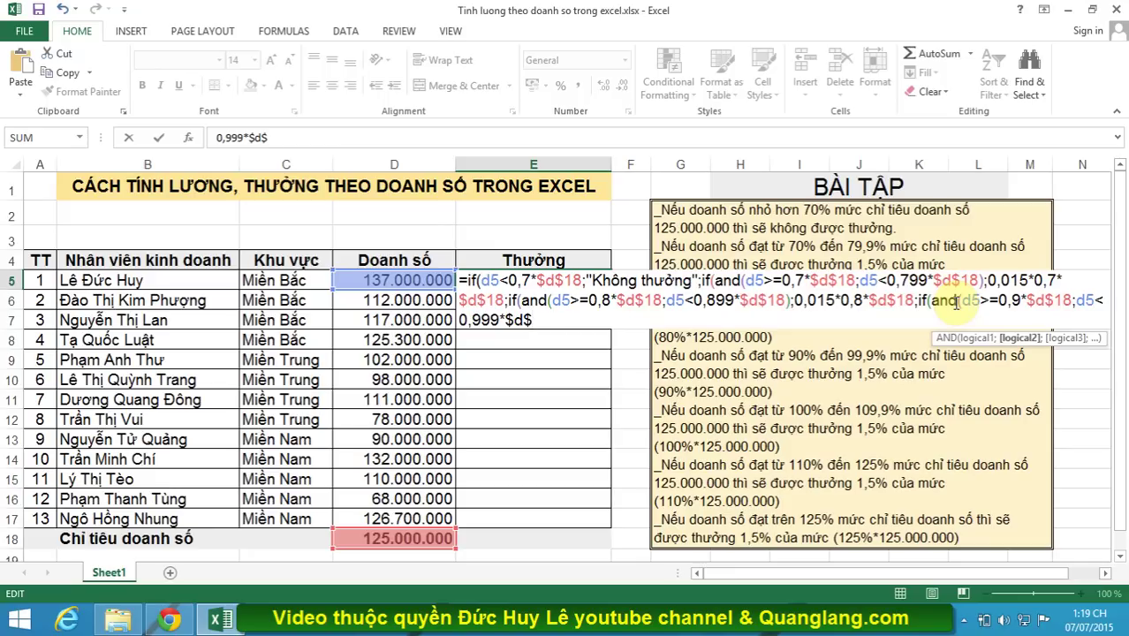
{"action": "type", "text": "18"}
{"action": "type", "text": ")"}
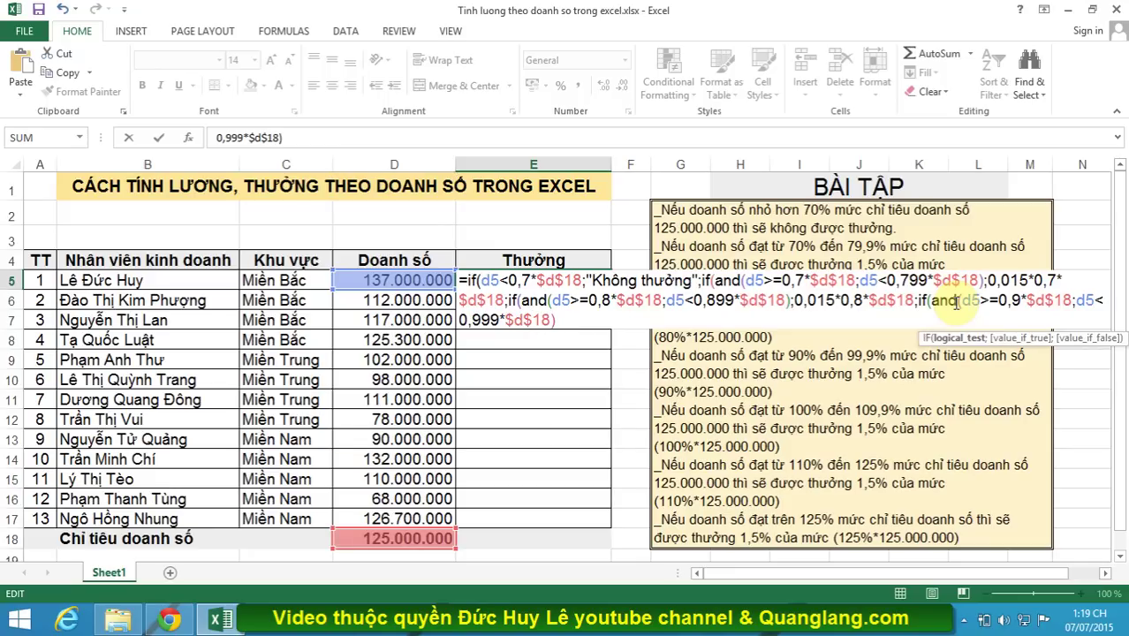
{"action": "type", "text": ";"}
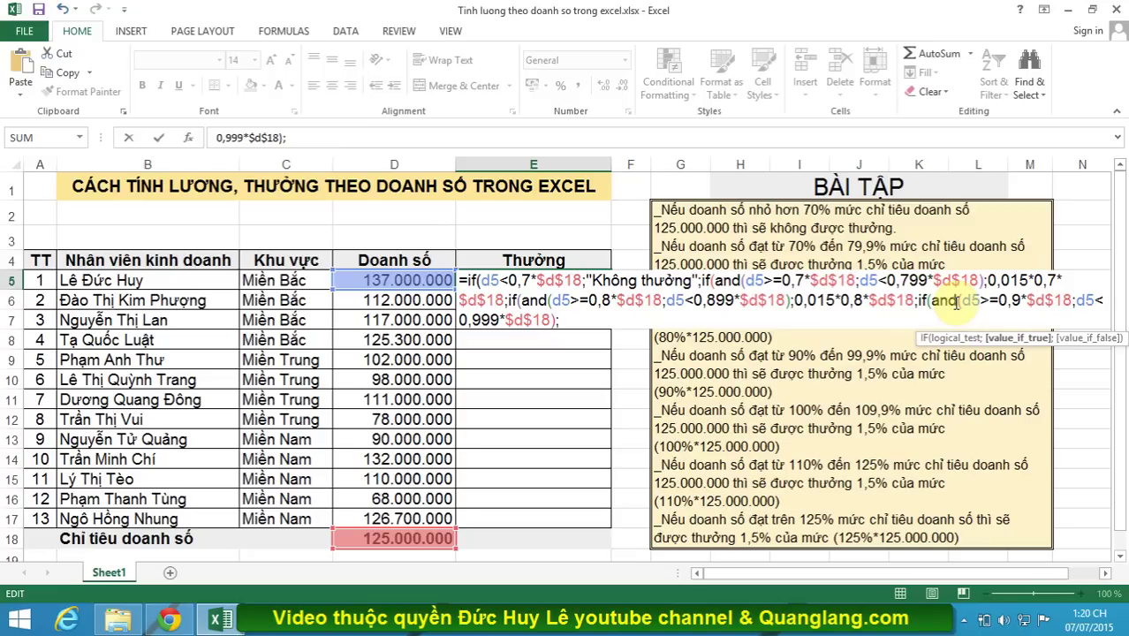
{"action": "type", "text": "0"}
{"action": "type", "text": ",015*"}
{"action": "type", "text": "0,9"}
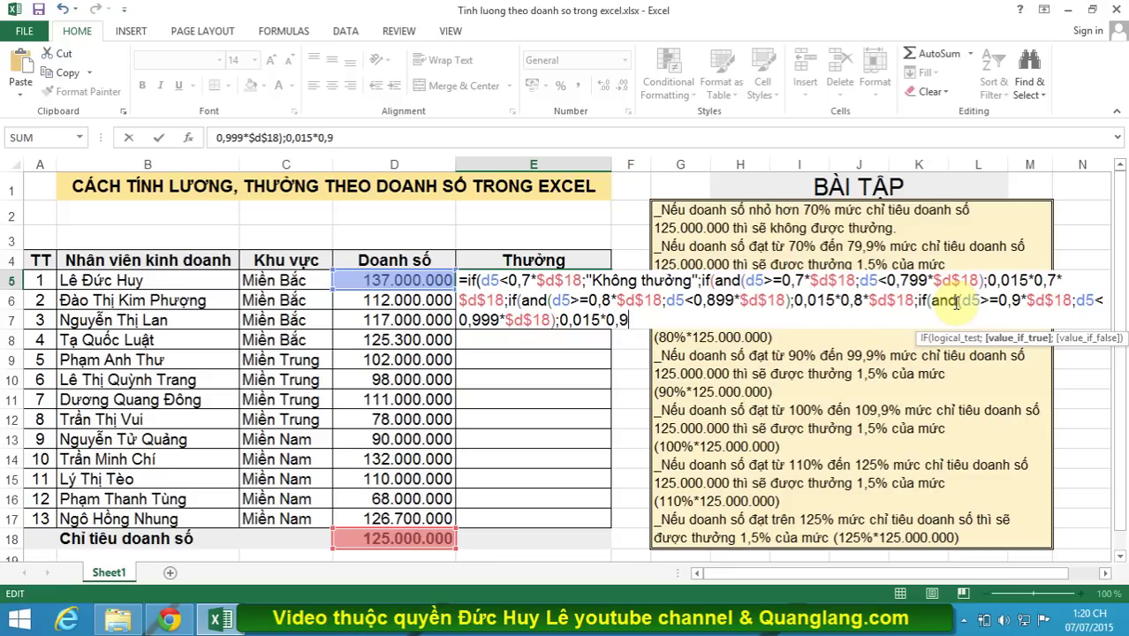
{"action": "type", "text": "*$"}
{"action": "type", "text": "d$"}
{"action": "type", "text": "18"}
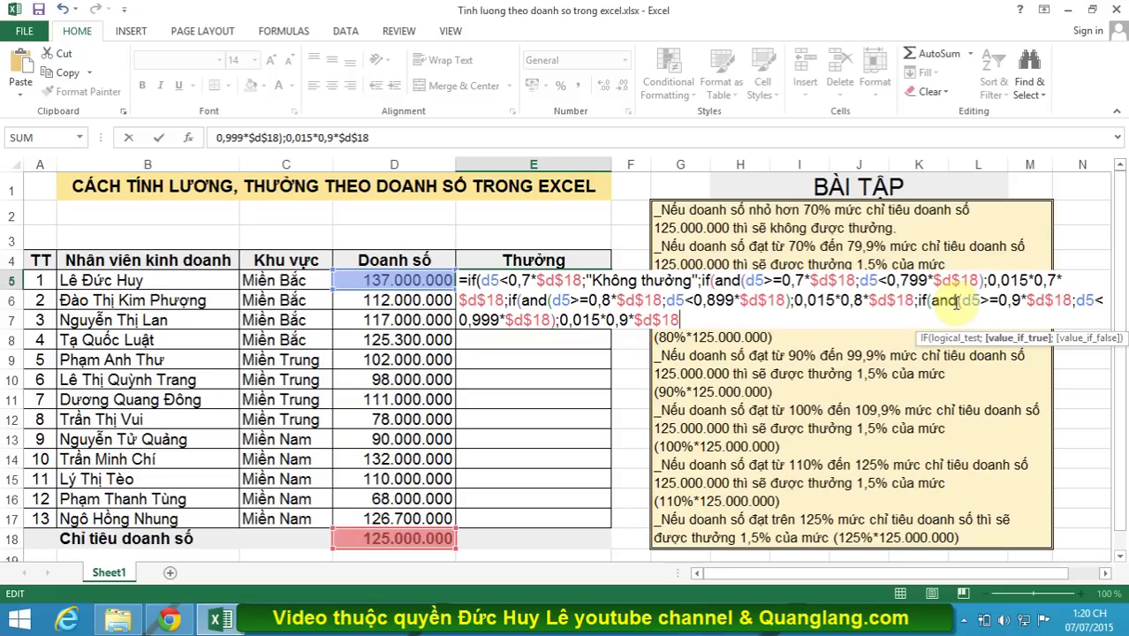
{"action": "type", "text": ";"}
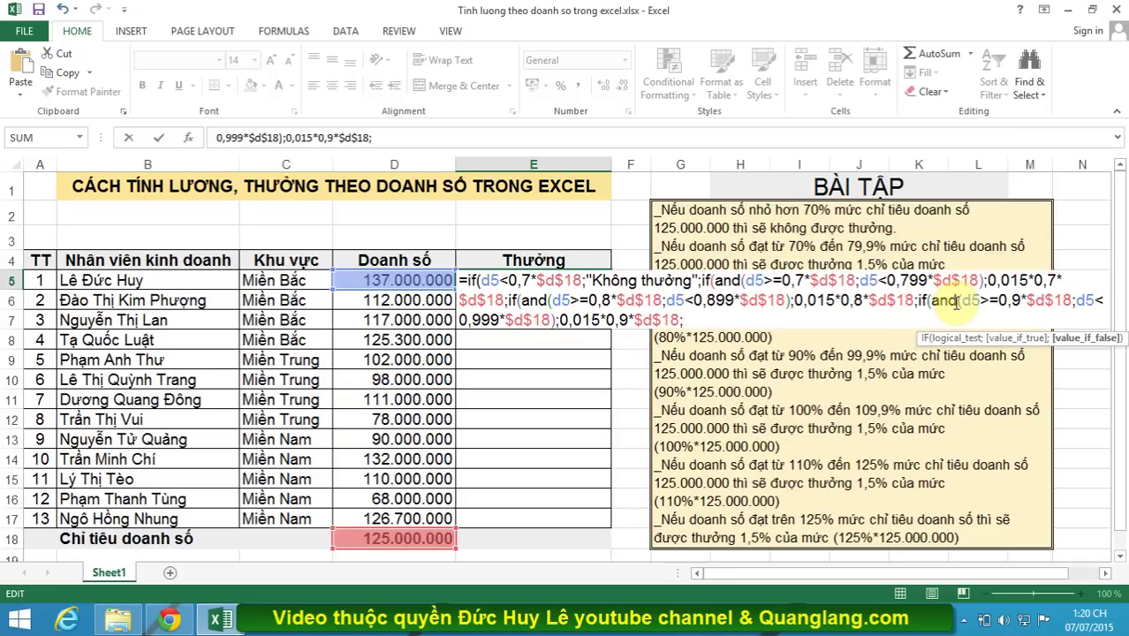
{"action": "type", "text": "i"}
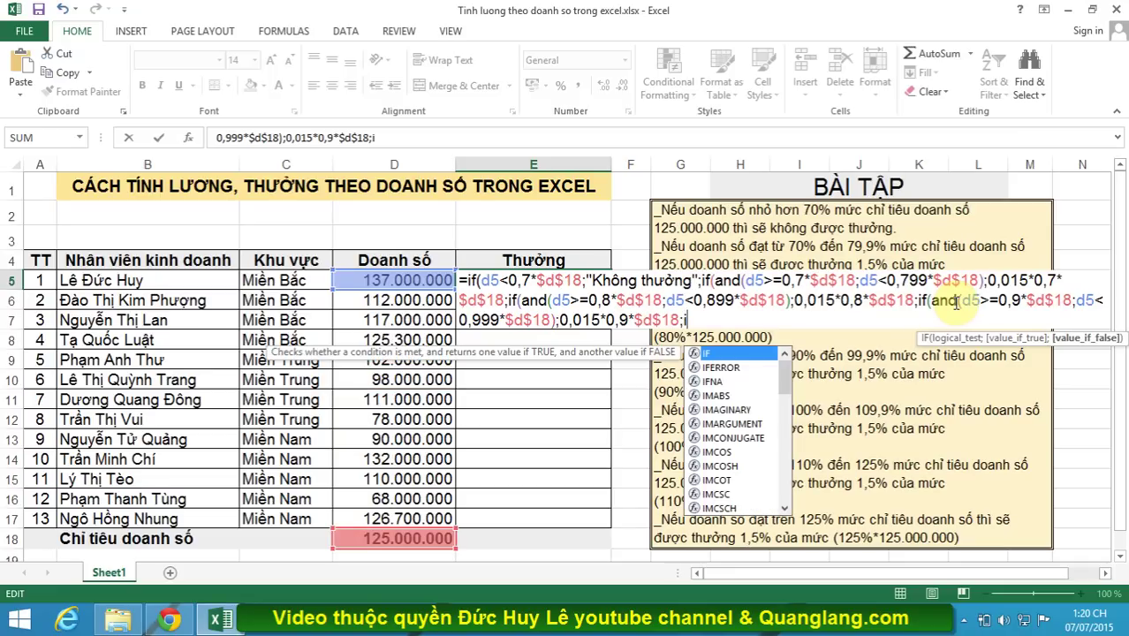
{"action": "type", "text": "f"}
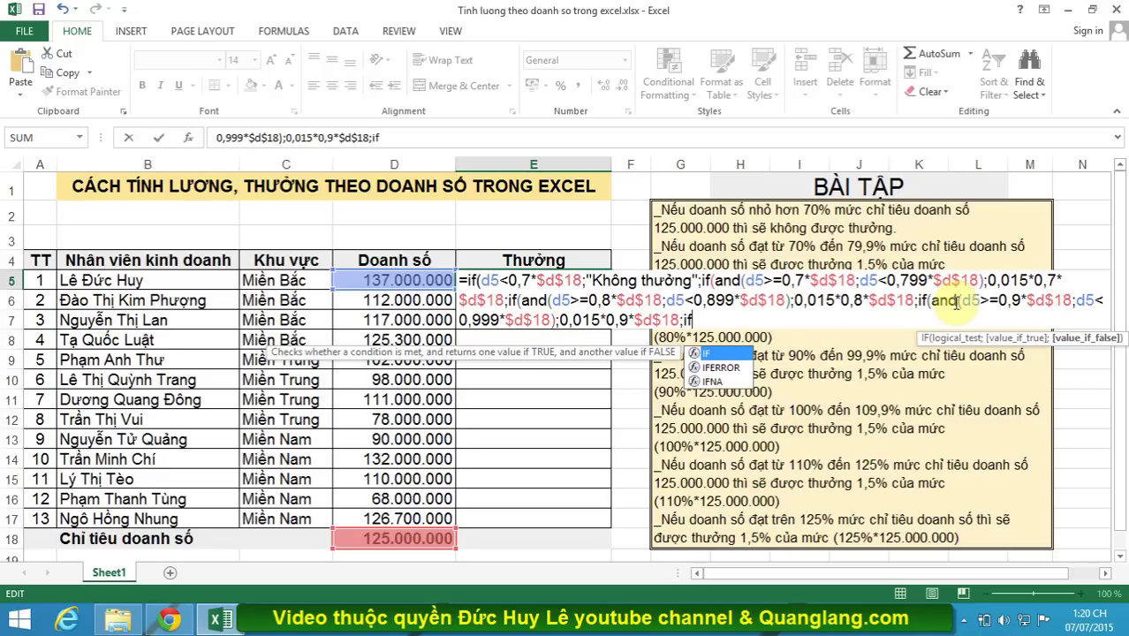
{"action": "type", "text": "("}
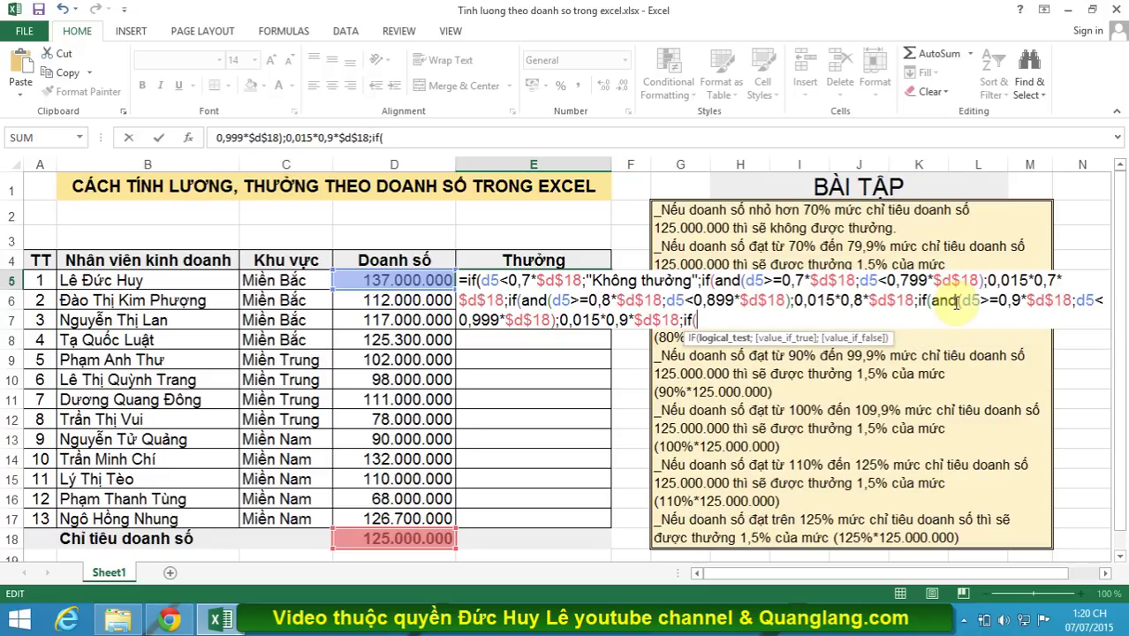
{"action": "type", "text": "and("}
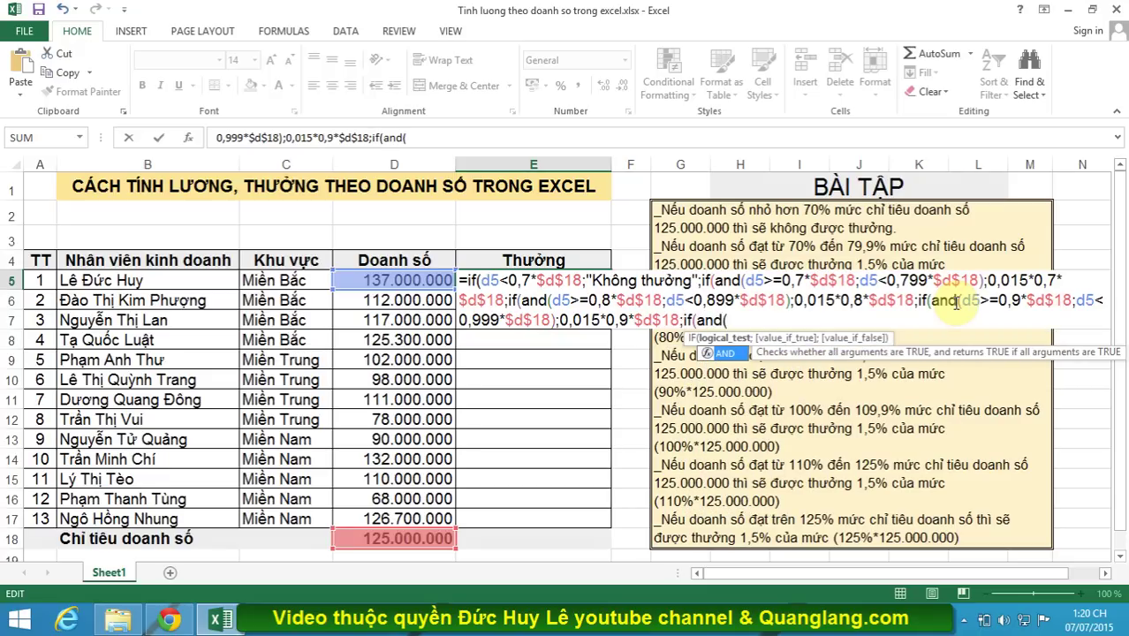
{"action": "type", "text": "d"}
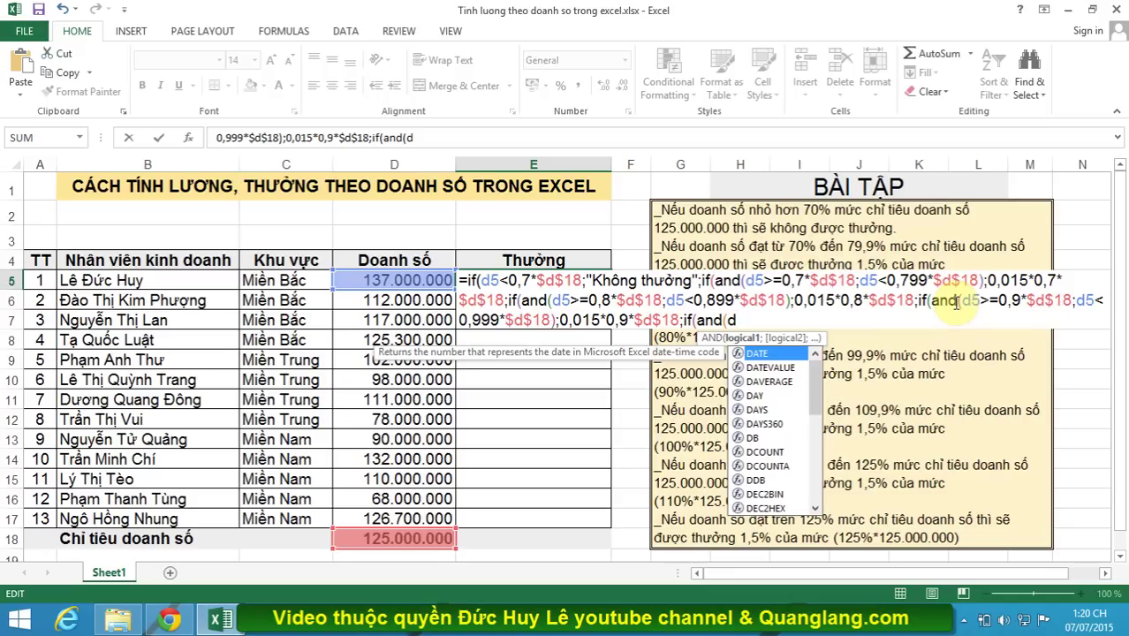
{"action": "type", "text": "5"}
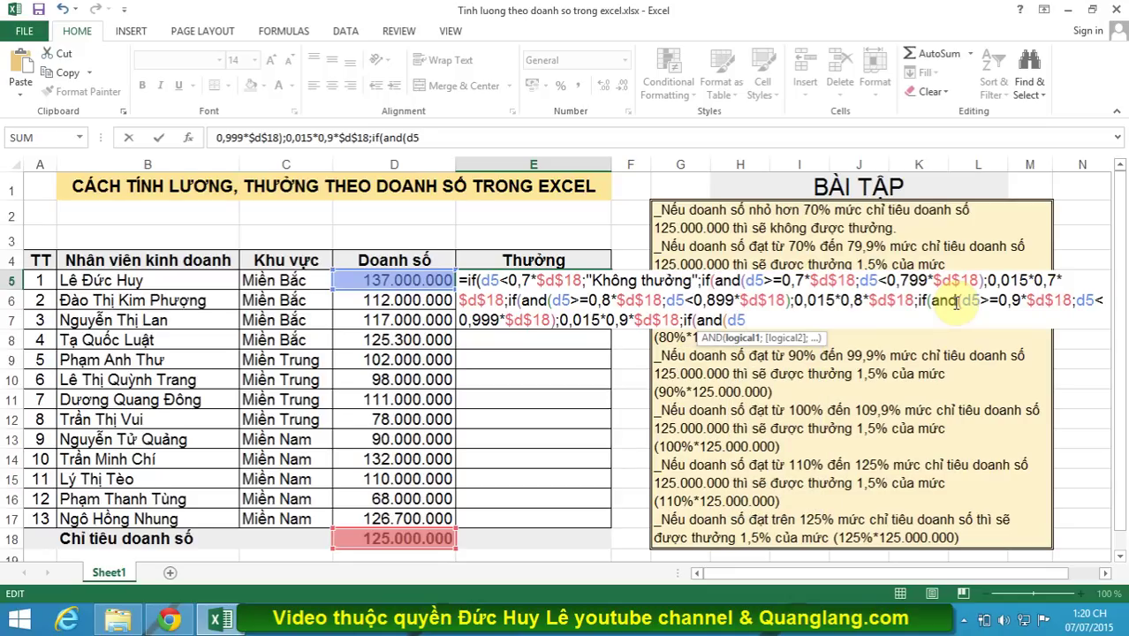
{"action": "type", "text": ">="}
{"action": "type", "text": "1"}
{"action": "type", "text": "*"}
{"action": "type", "text": "$d"}
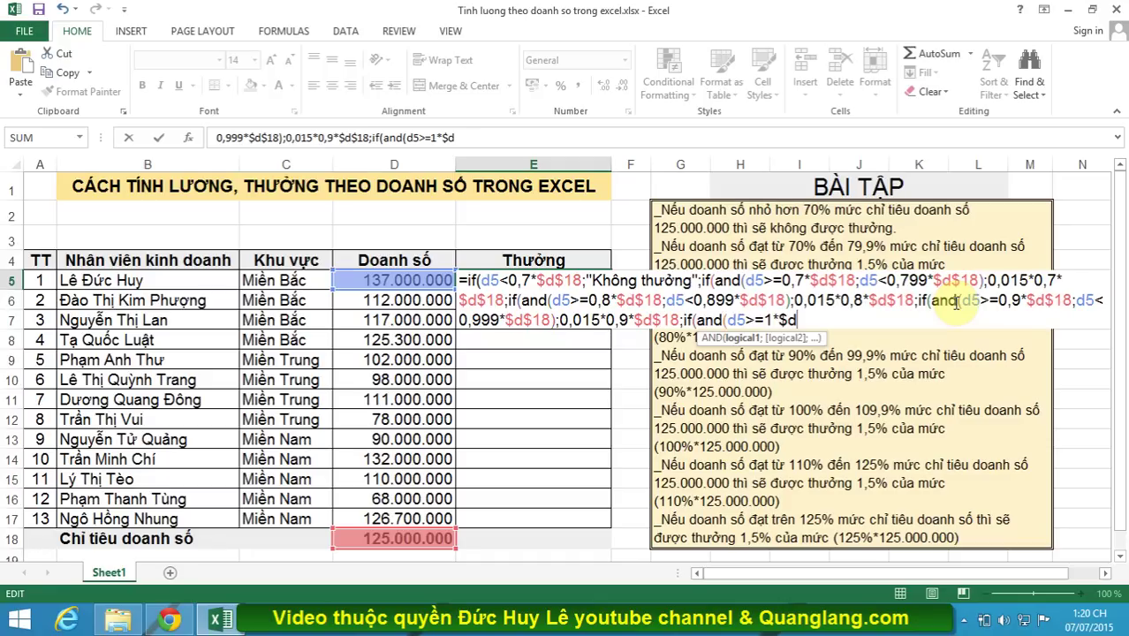
{"action": "type", "text": "$18"}
{"action": "type", "text": ";"}
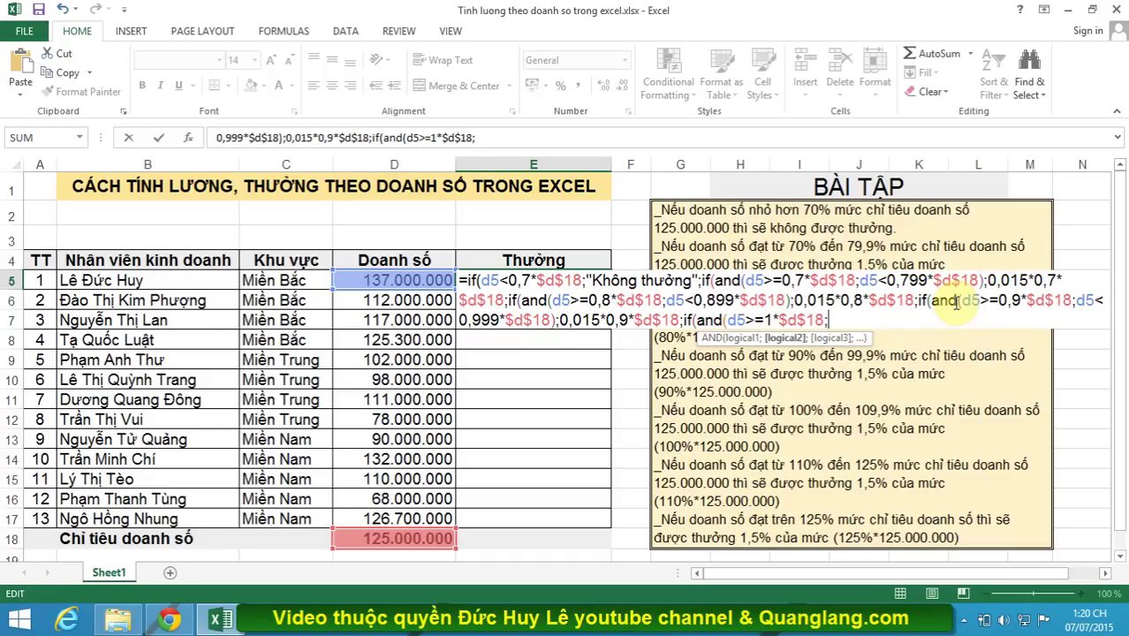
{"action": "type", "text": "d5"}
{"action": "type", "text": "<"}
{"action": "type", "text": "1,0"}
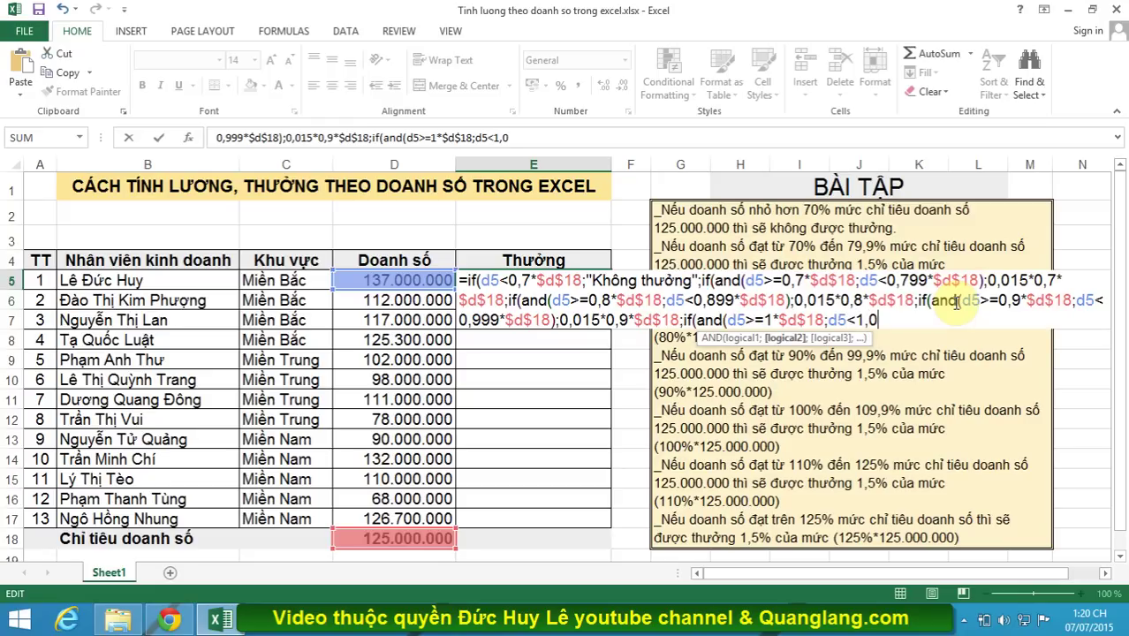
{"action": "type", "text": "9"}
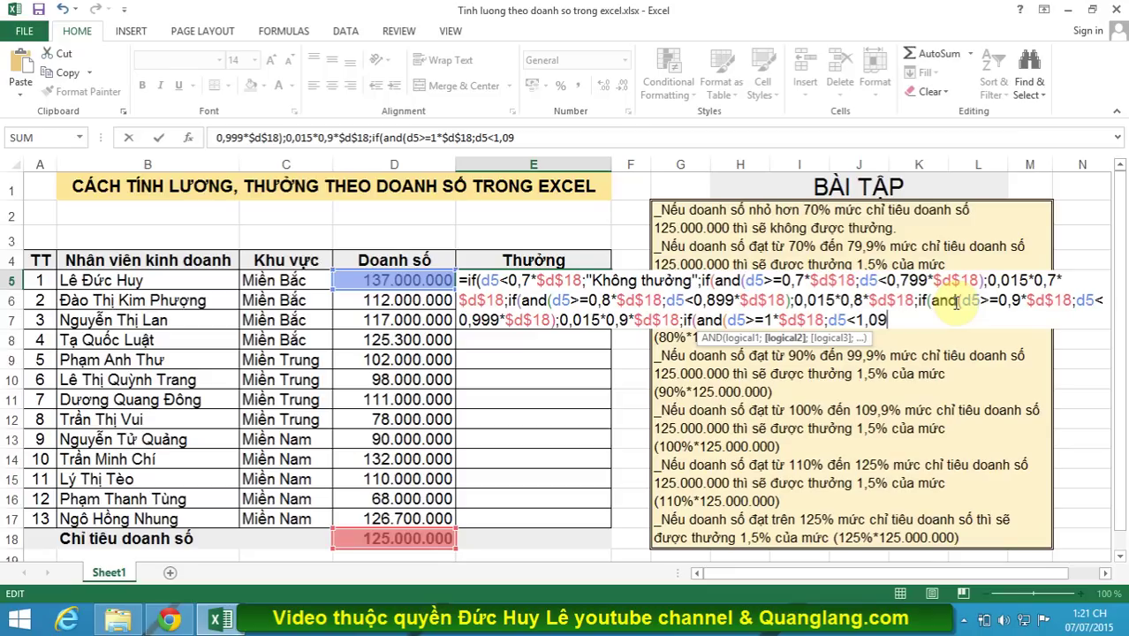
{"action": "type", "text": "9"}
{"action": "type", "text": "*"}
{"action": "type", "text": "$d"}
{"action": "type", "text": "$18"}
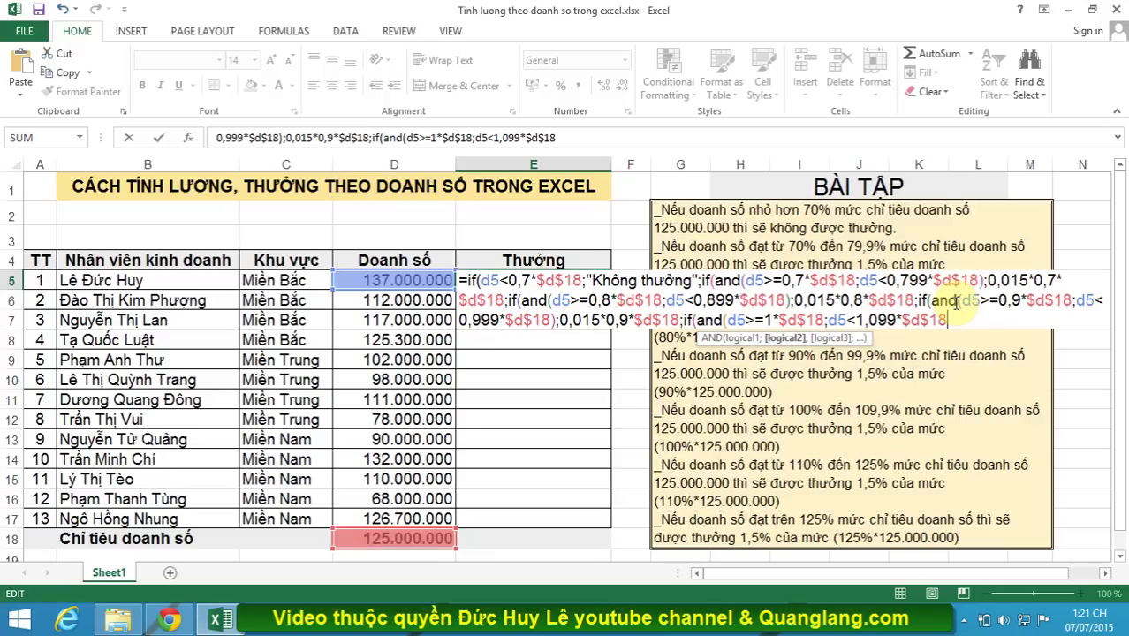
{"action": "type", "text": ")"}
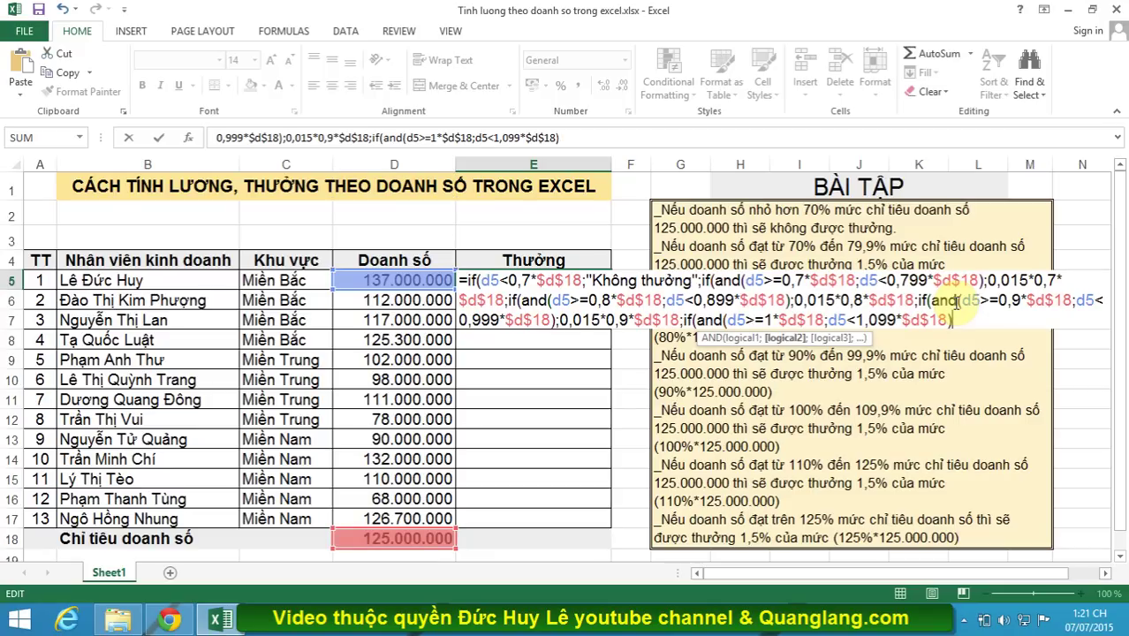
{"action": "type", "text": ";"}
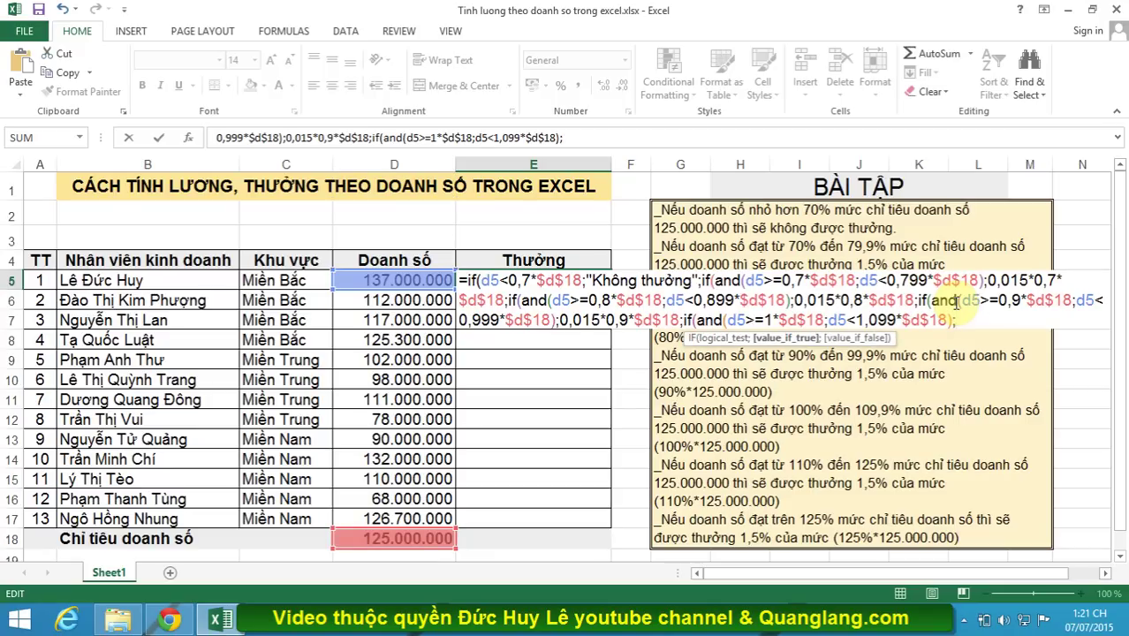
{"action": "type", "text": "0,"}
{"action": "type", "text": "015"}
{"action": "type", "text": "*"}
{"action": "type", "text": "1"}
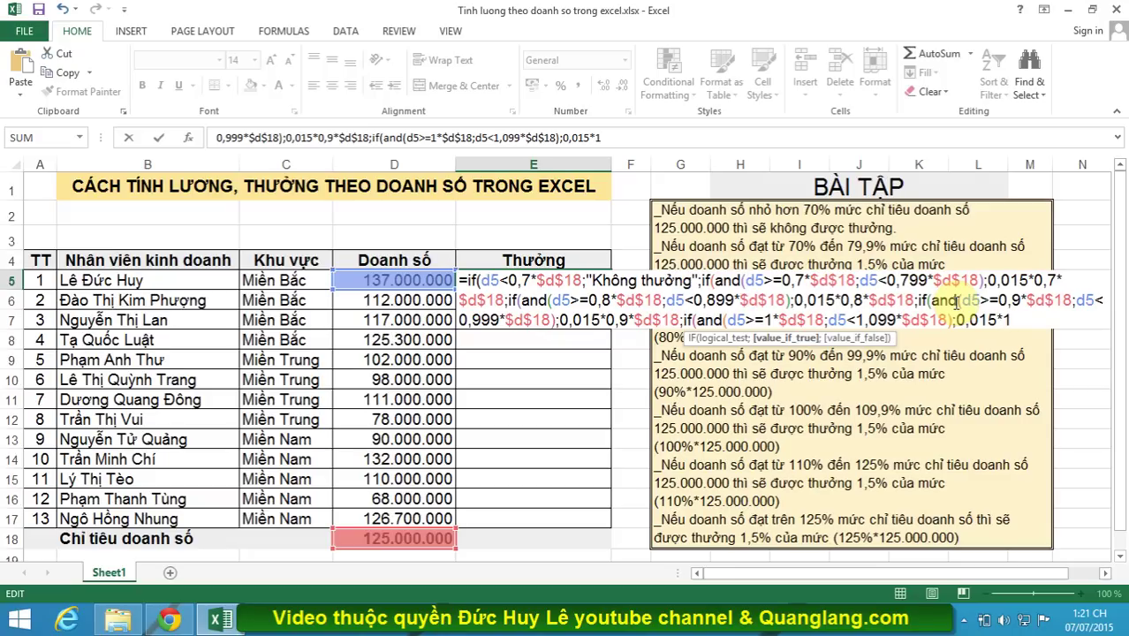
{"action": "type", "text": "*$"}
{"action": "type", "text": "d"}
{"action": "type", "text": "$"}
{"action": "type", "text": "18"}
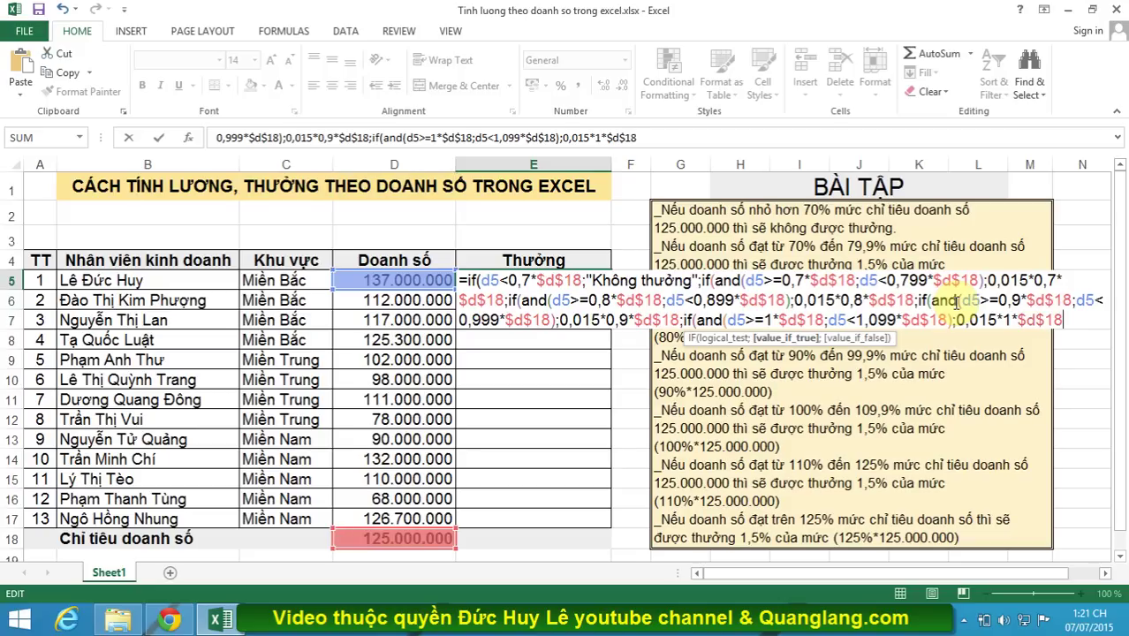
{"action": "type", "text": ";"}
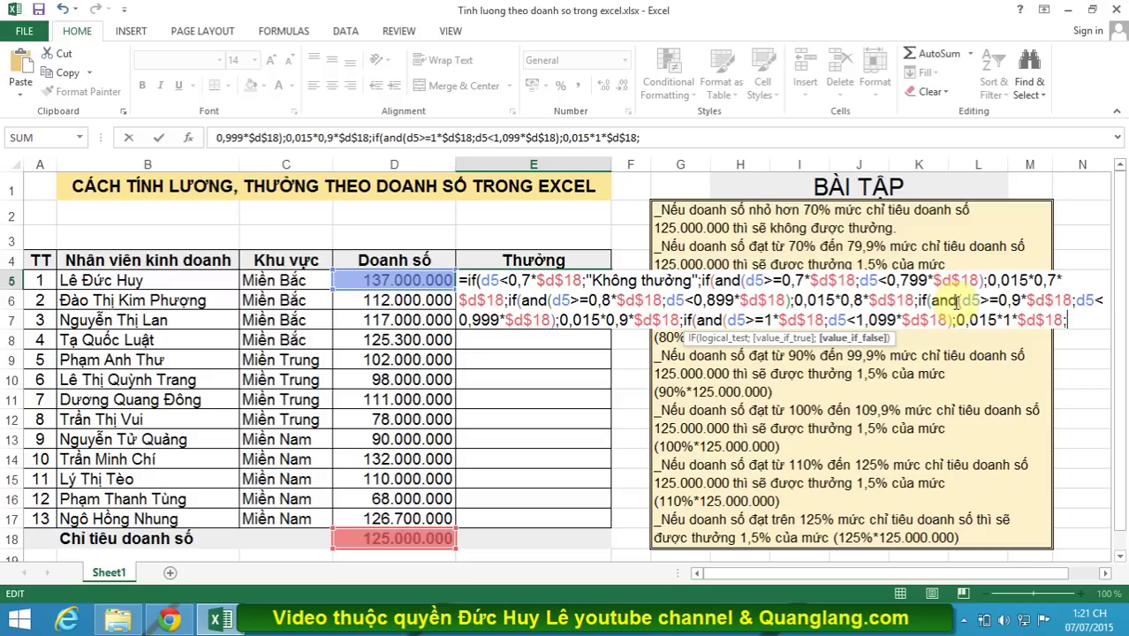
{"action": "type", "text": "if("}
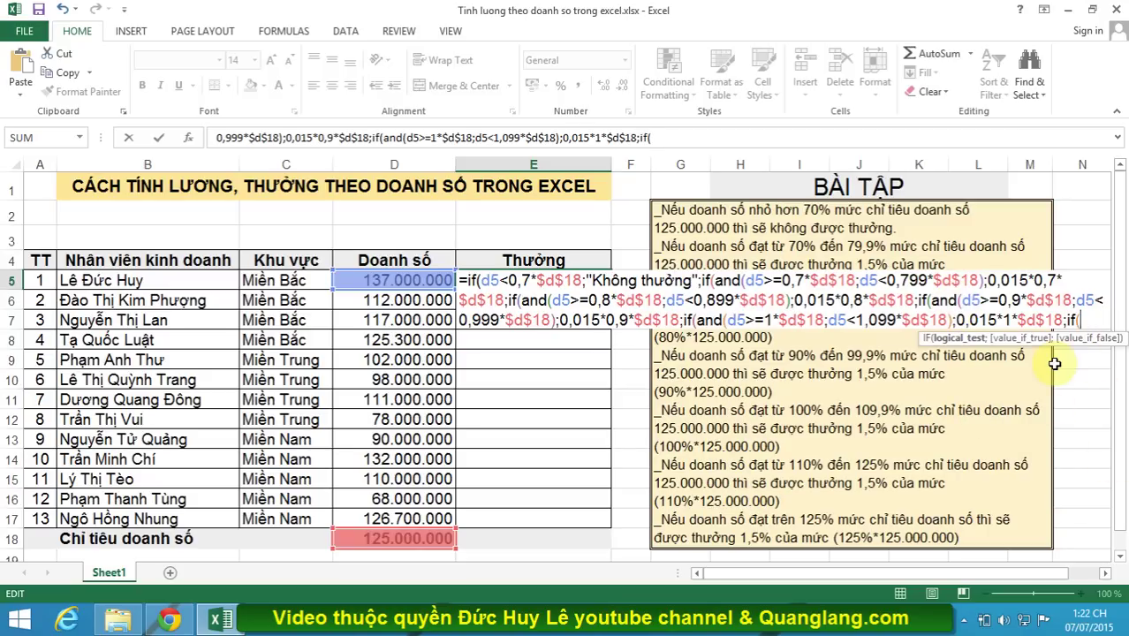
{"action": "type", "text": "and"}
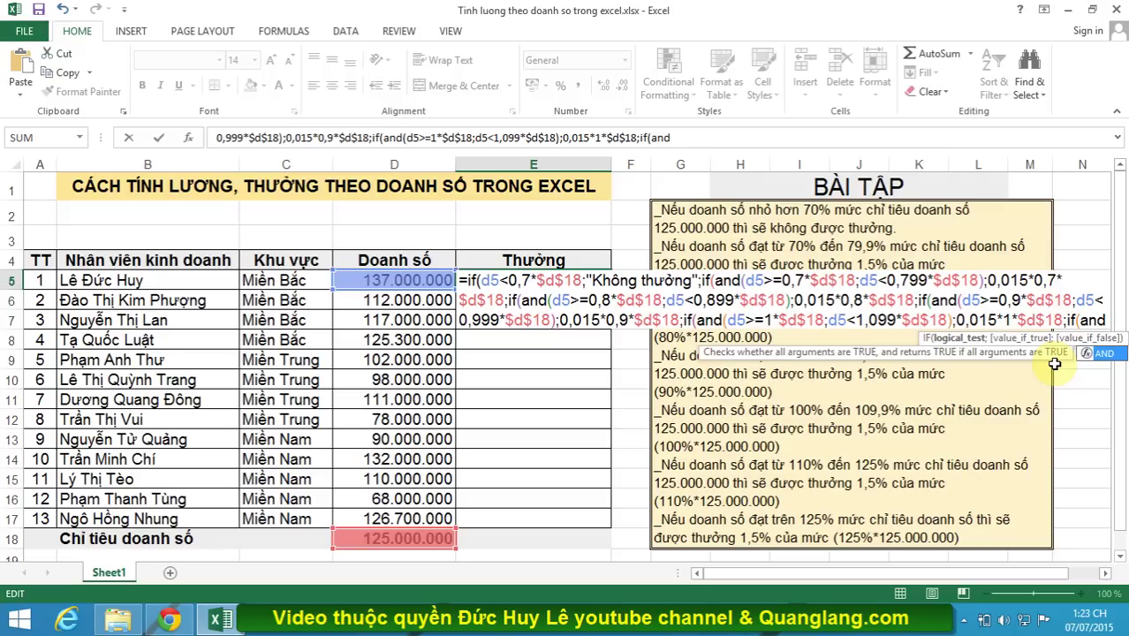
{"action": "type", "text": "("}
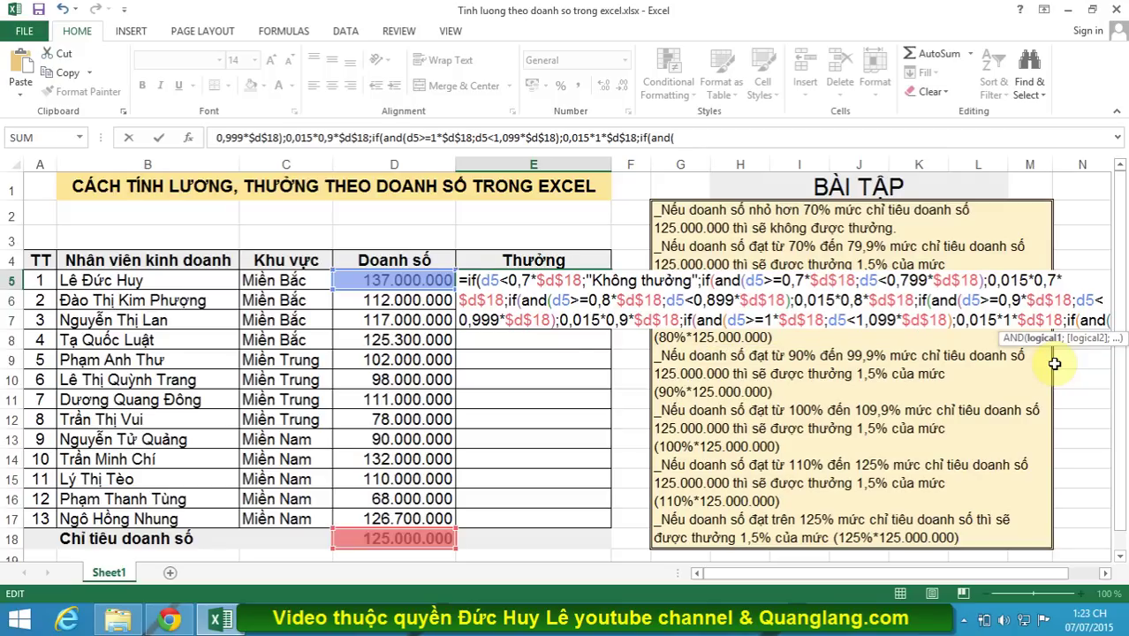
{"action": "type", "text": "d5"}
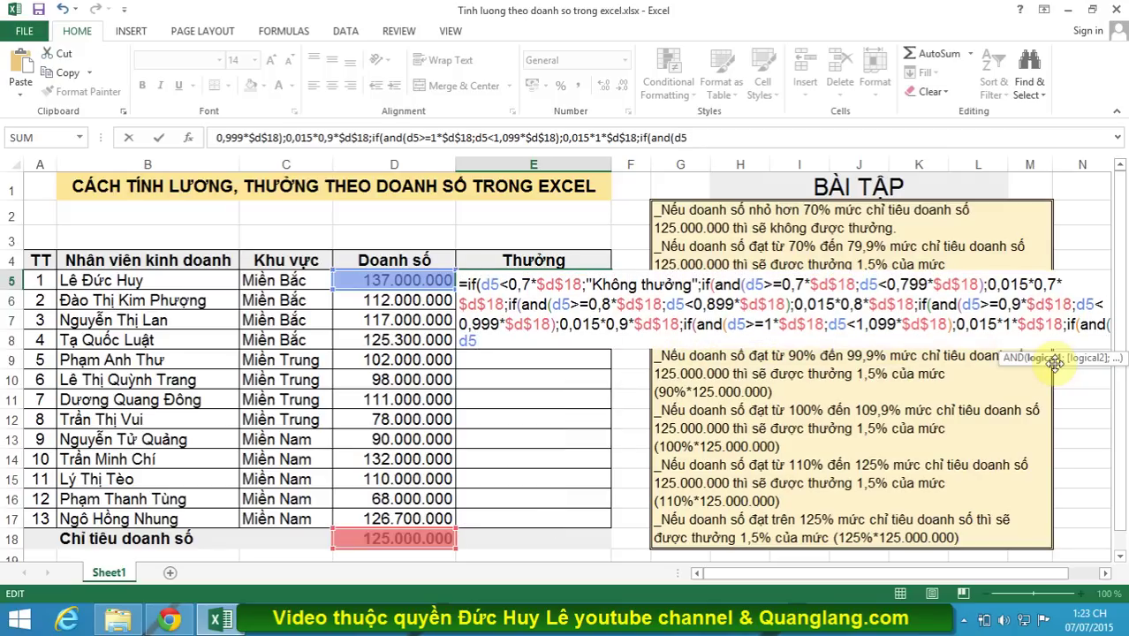
{"action": "type", "text": ">="}
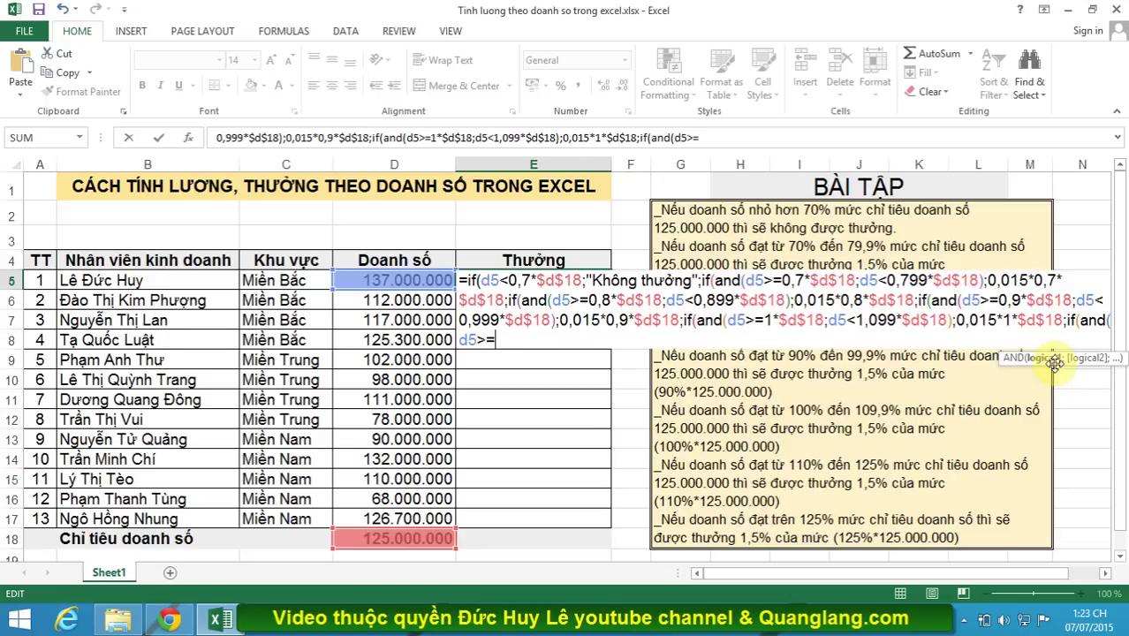
{"action": "type", "text": "1,1"}
{"action": "type", "text": "*"}
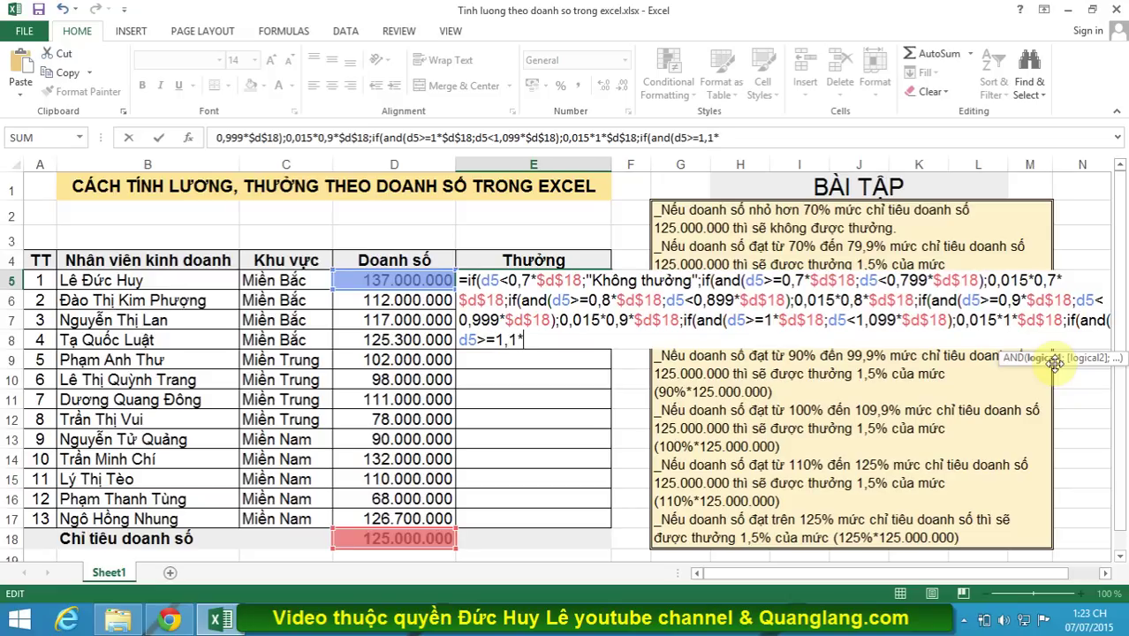
{"action": "type", "text": "$"}
{"action": "type", "text": "d"}
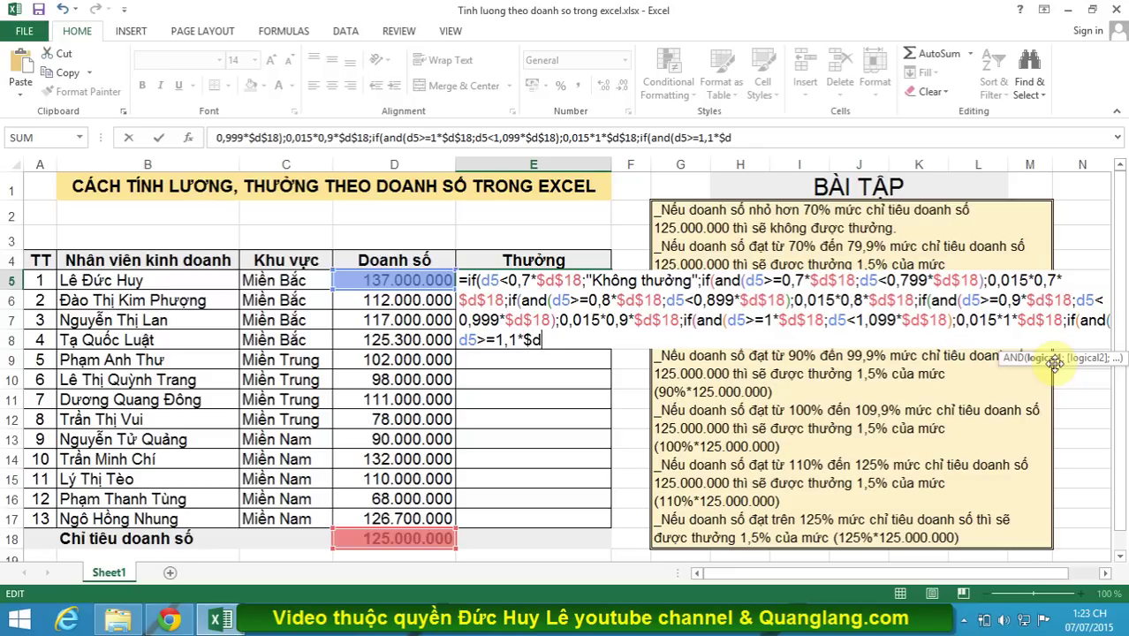
{"action": "type", "text": "$1"}
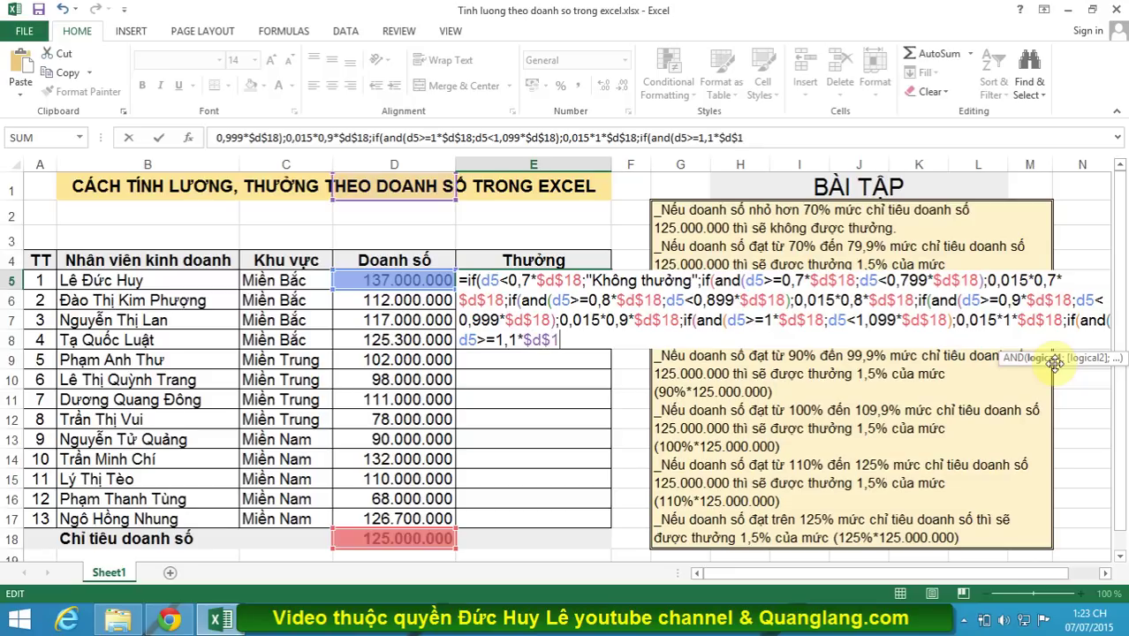
{"action": "type", "text": "8"}
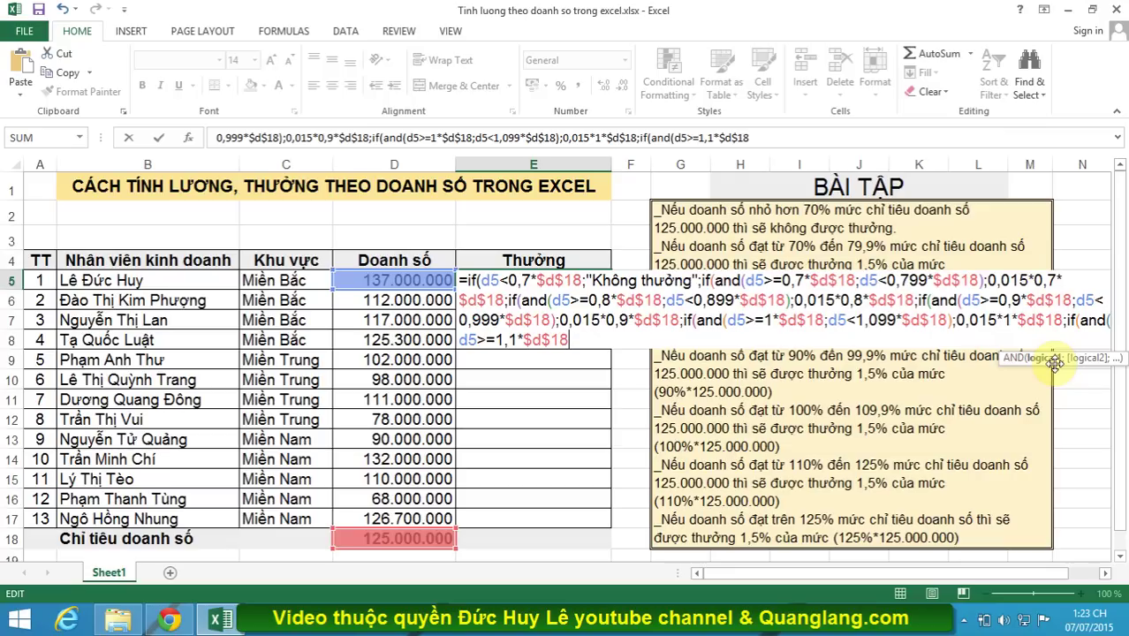
{"action": "type", "text": ";d"}
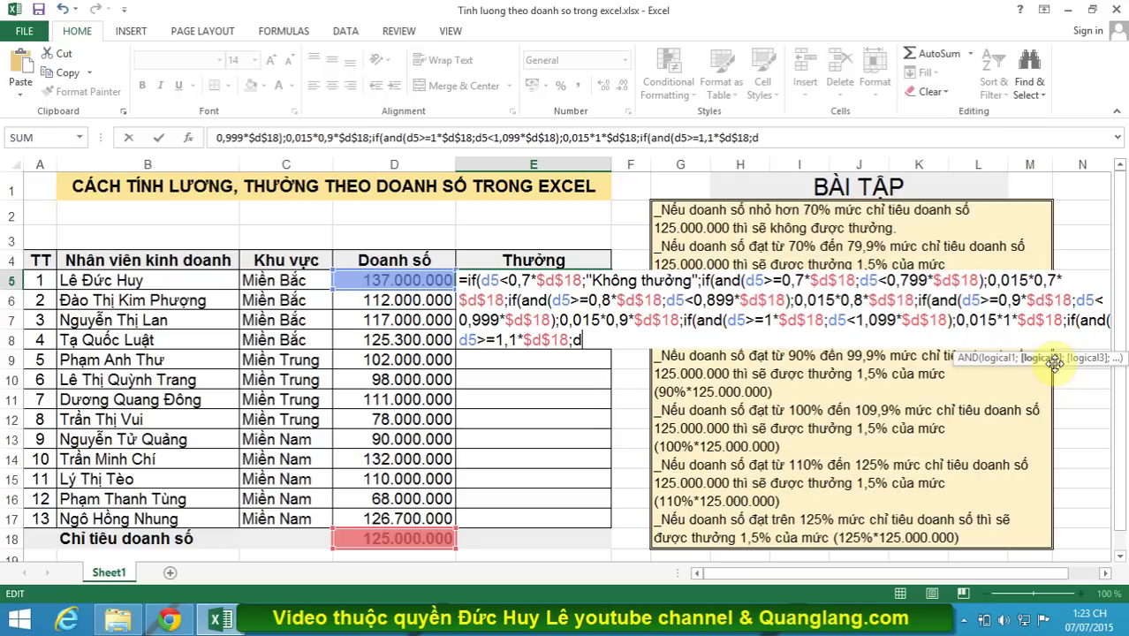
{"action": "type", "text": "5"}
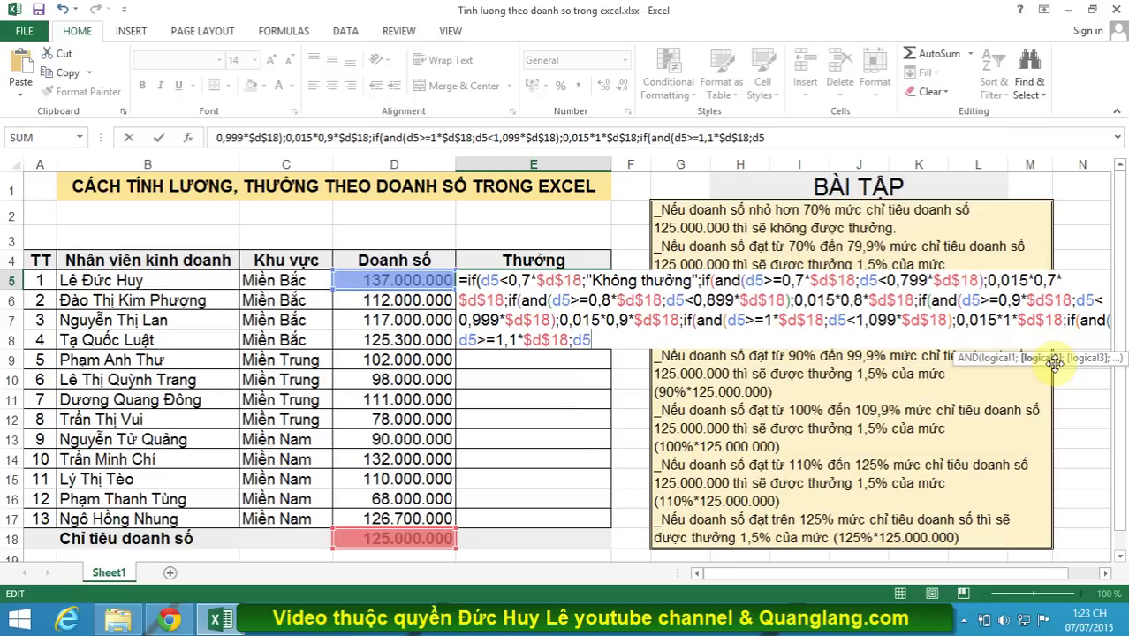
{"action": "type", "text": "<"}
{"action": "type", "text": "1,25"}
{"action": "type", "text": "*"}
Finish the 110–125% test and add results 0,015*1,1*$D$18 and 0,015*1,25*$D$18.
{"action": "type", "text": "$d"}
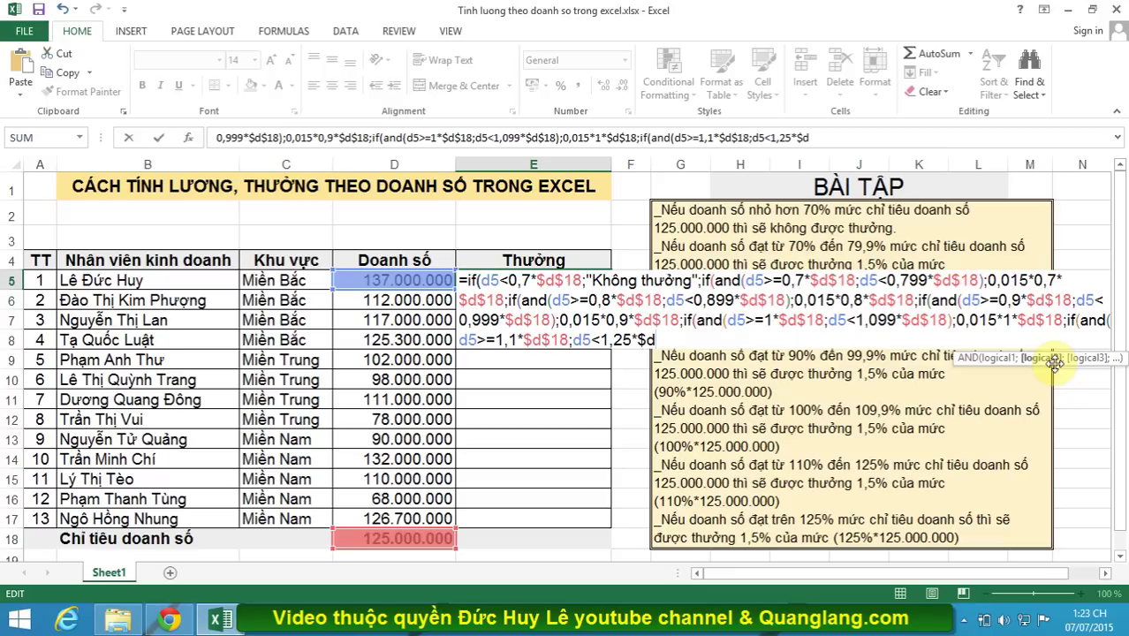
{"action": "type", "text": "$18"}
{"action": "type", "text": ")"}
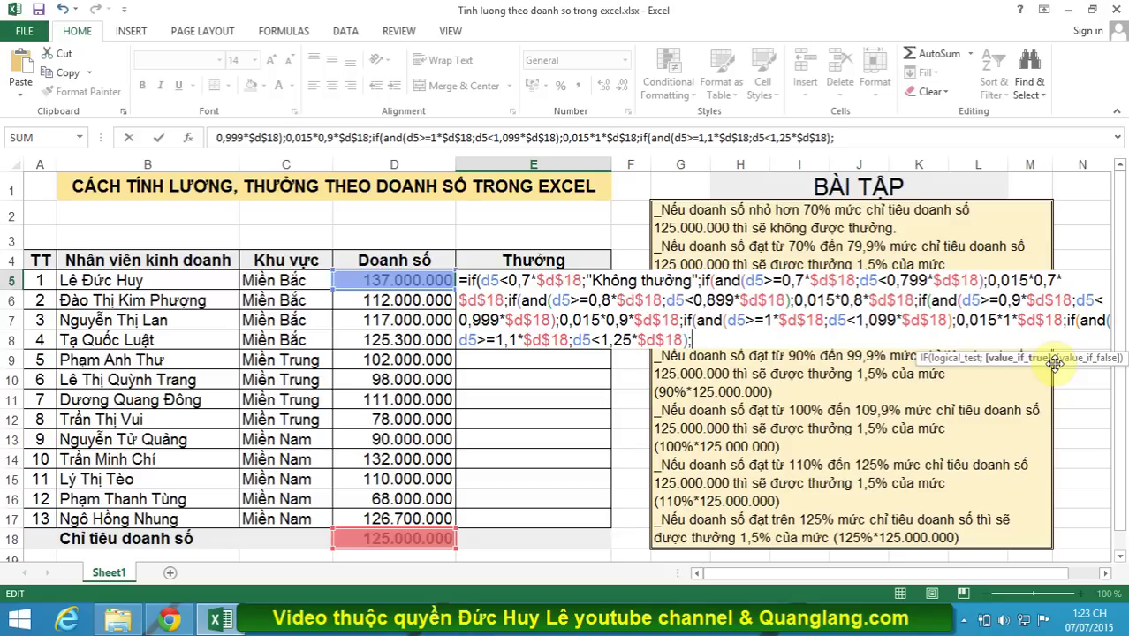
{"action": "type", "text": ";0,"}
{"action": "type", "text": "015"}
{"action": "type", "text": "*"}
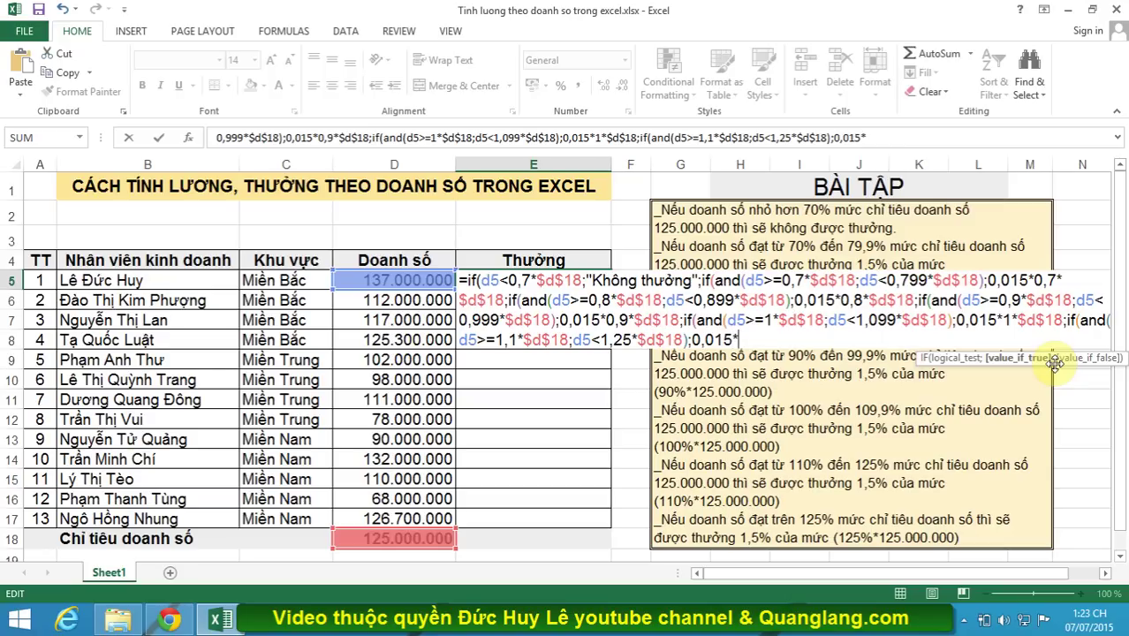
{"action": "type", "text": "1,1"}
{"action": "type", "text": "*"}
{"action": "type", "text": "$"}
{"action": "type", "text": "d$"}
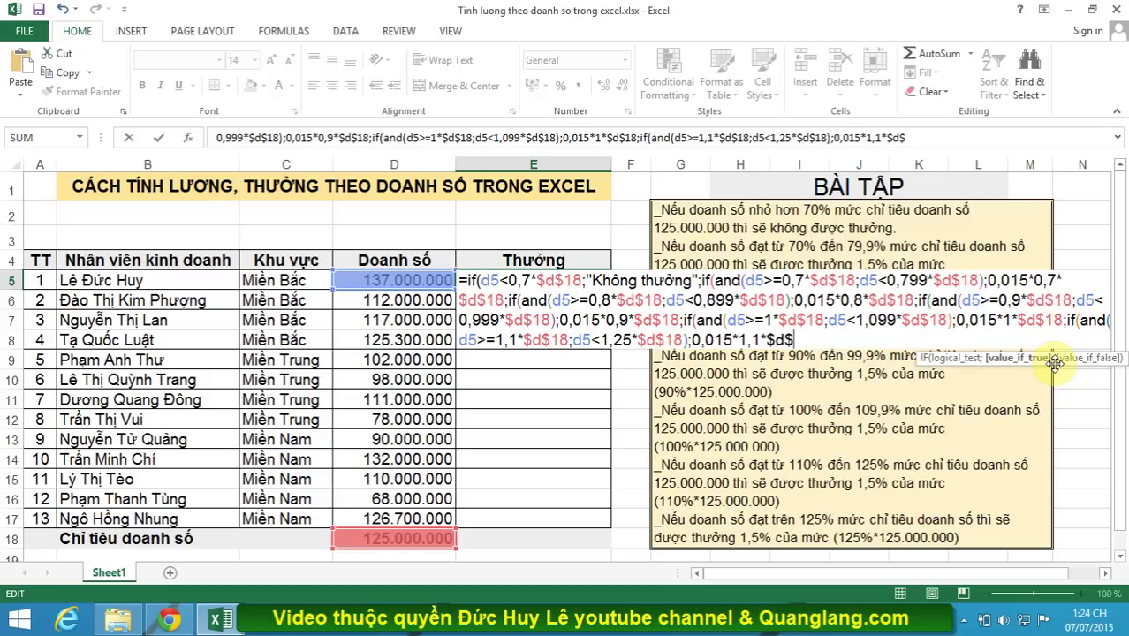
{"action": "type", "text": "18"}
{"action": "type", "text": ";"}
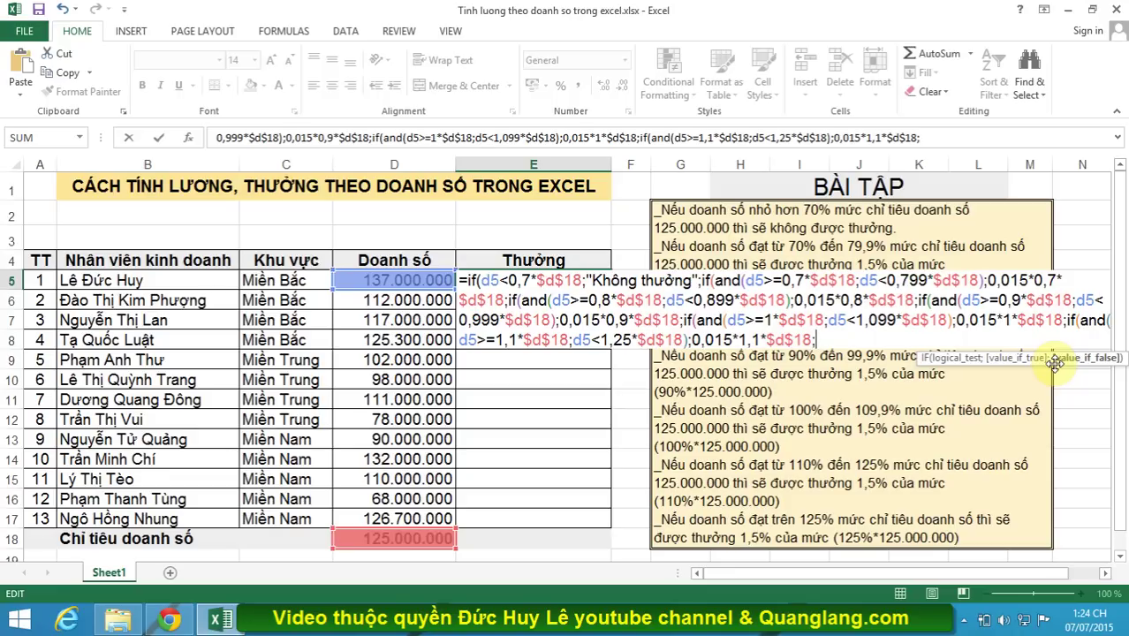
{"action": "type", "text": "0"}
{"action": "type", "text": ",01"}
{"action": "type", "text": "5*"}
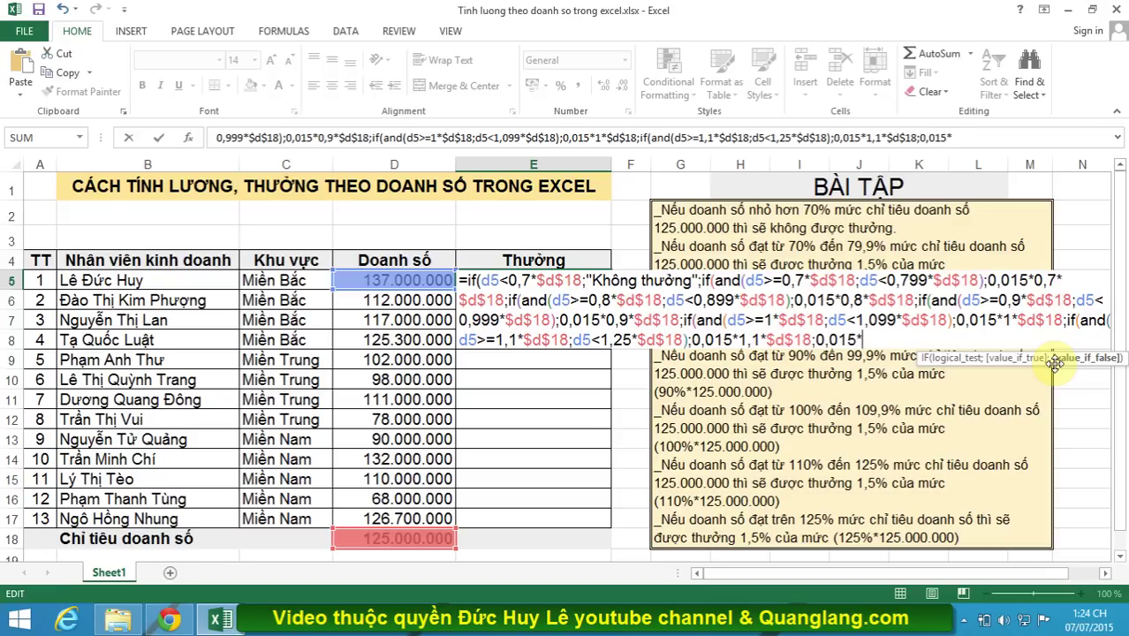
{"action": "type", "text": "1,25"}
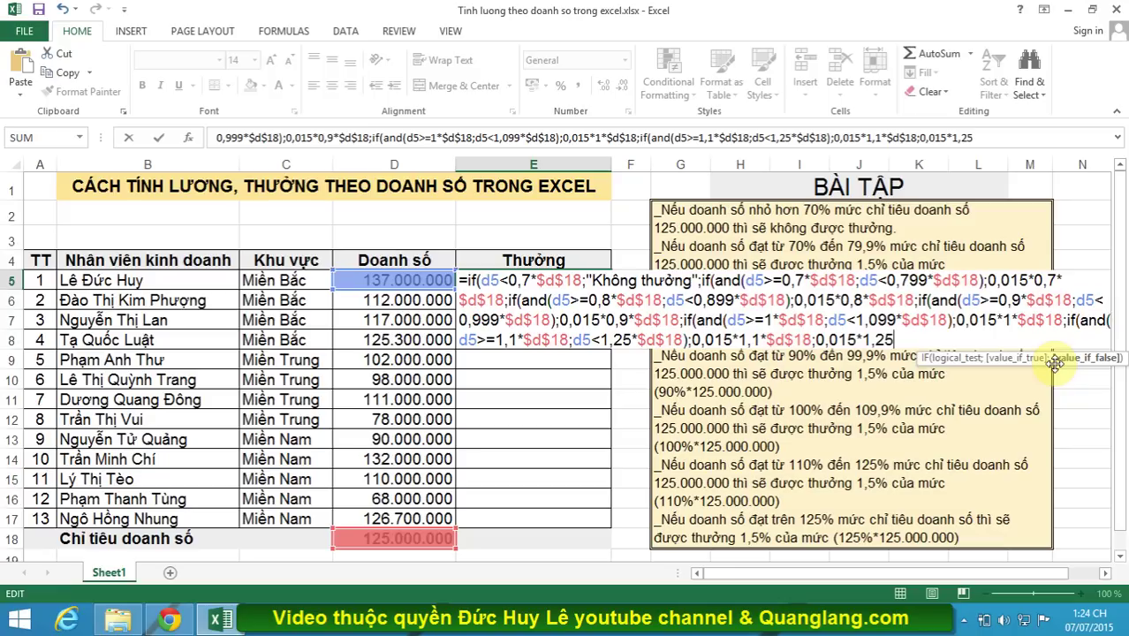
{"action": "type", "text": "*"}
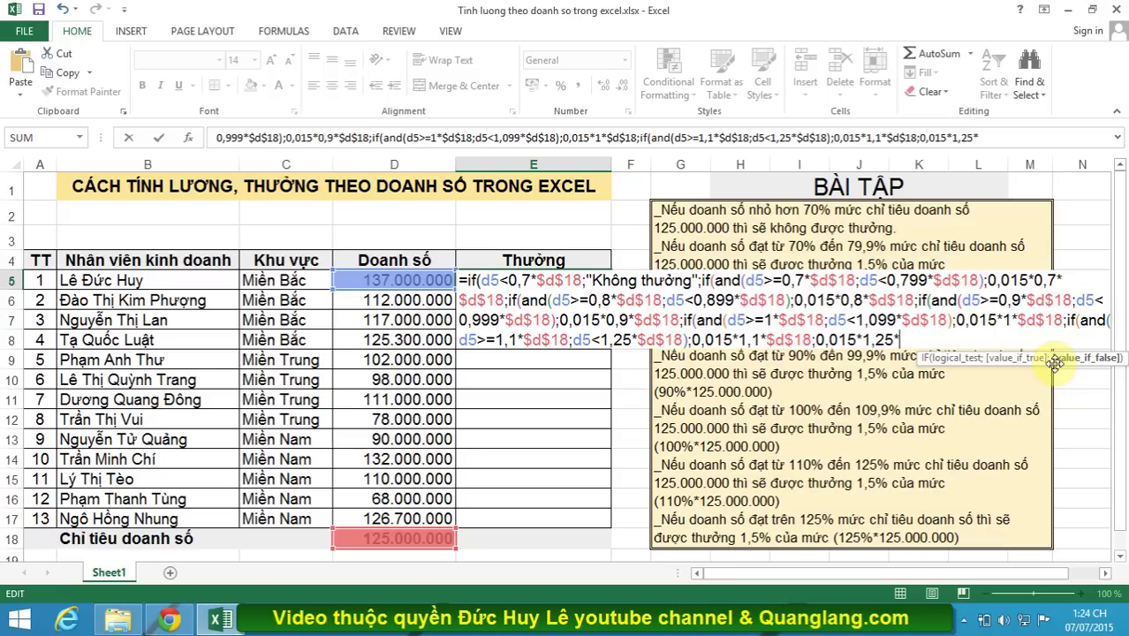
{"action": "type", "text": "$"}
{"action": "type", "text": "d$"}
{"action": "type", "text": "18"}
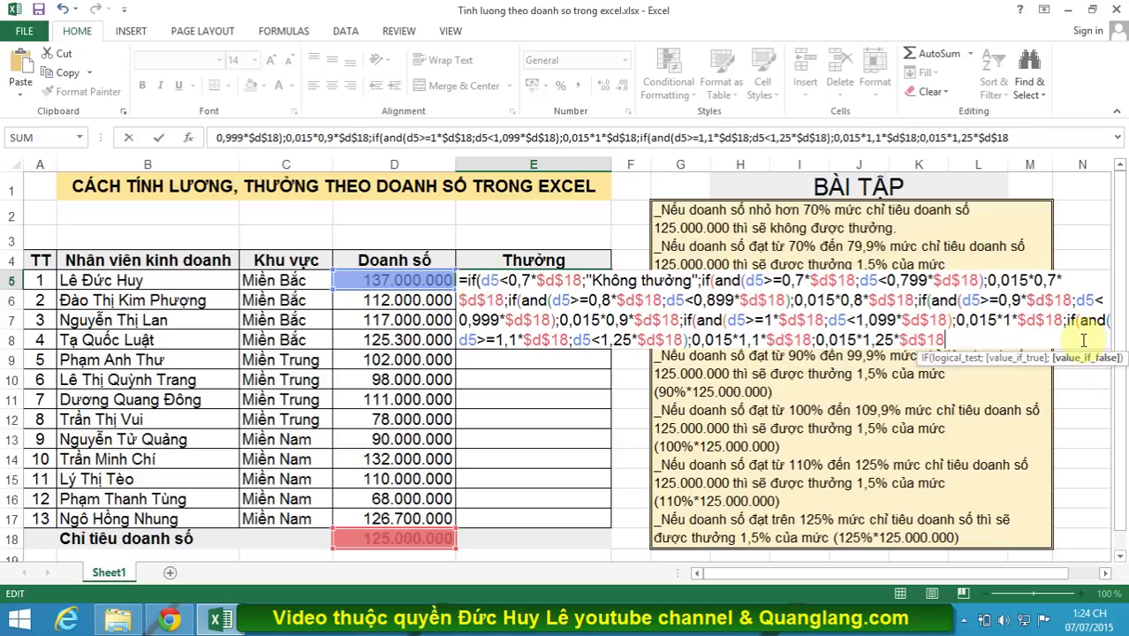
Close the nested bonus formula with the final parentheses ))))))).
{"action": "type", "text": ")))"}
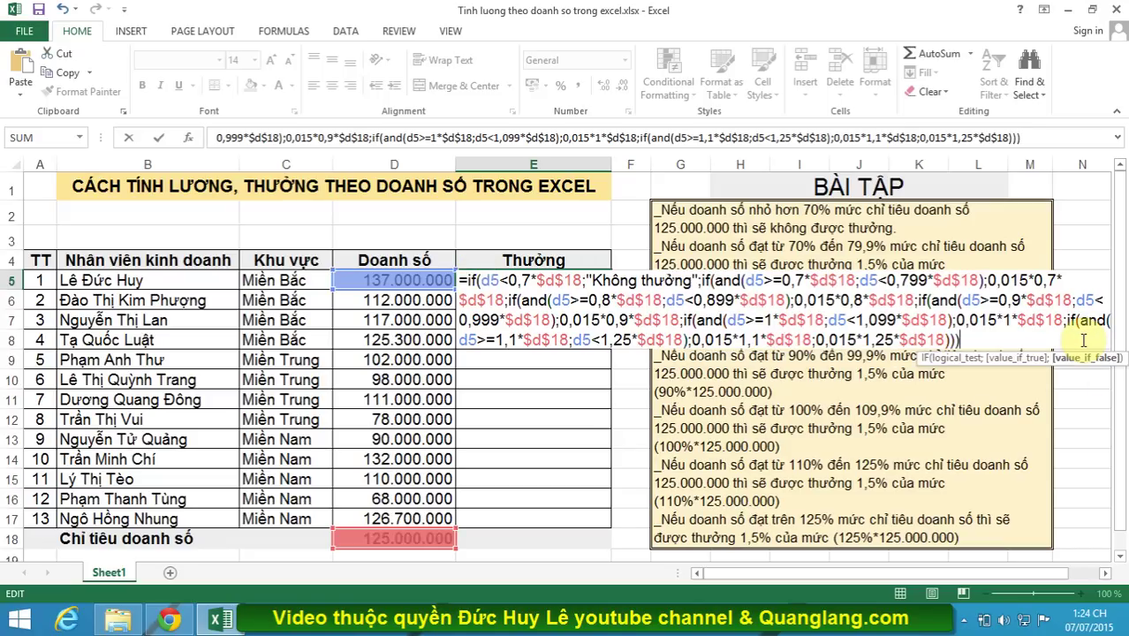
{"action": "type", "text": ")))"}
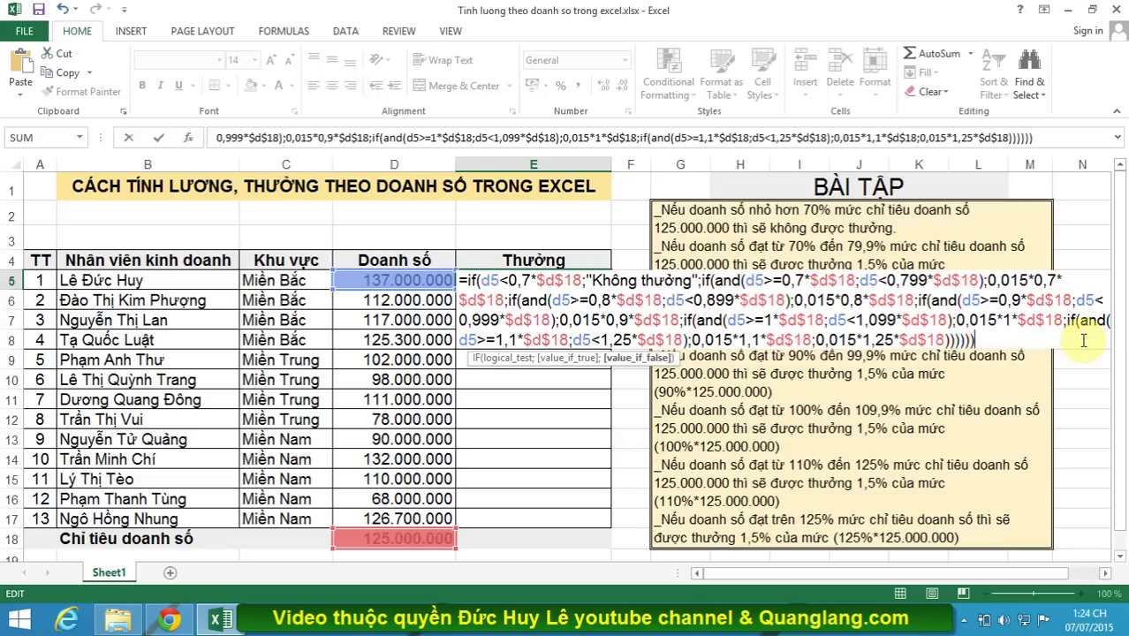
Commit E5's formula, showing 1875000, and copy it down to E6:E17.
{"action": "key", "text": "Return"}
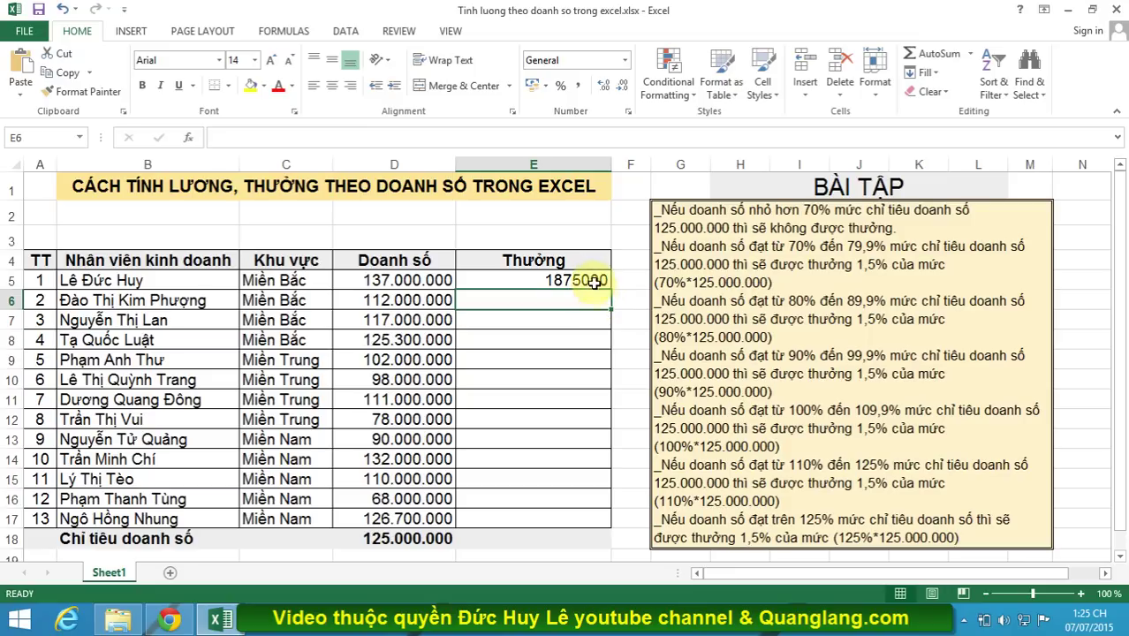
{"action": "left_click", "coordinate": [594, 280]}
{"action": "key", "text": "ctrl+c"}
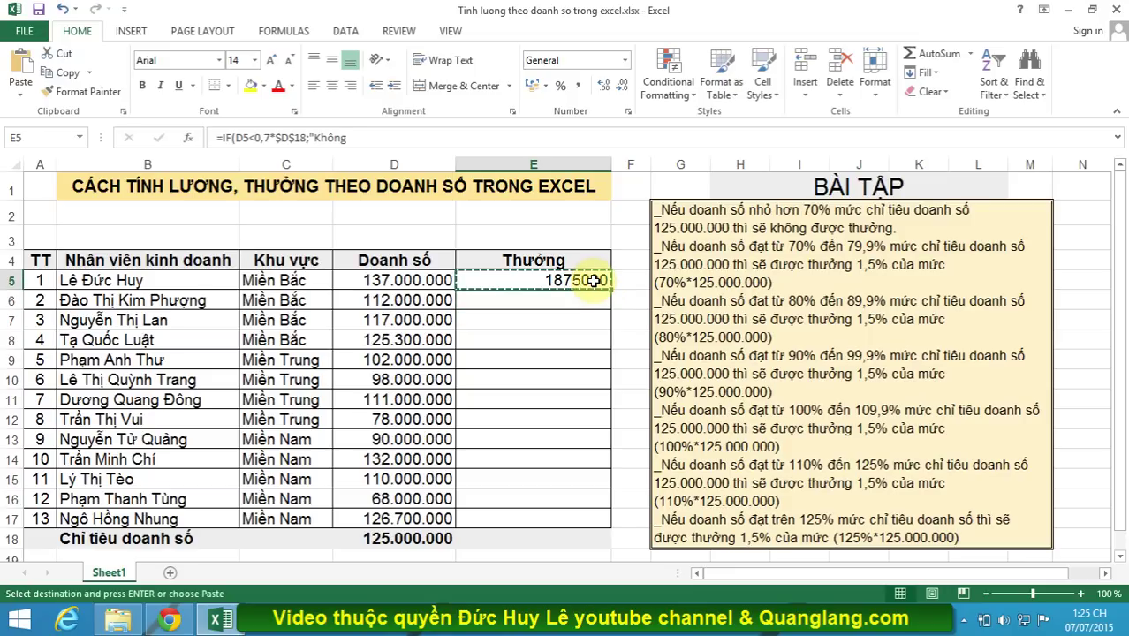
{"action": "left_click_drag", "start_coordinate": [585, 300], "coordinate": [583, 522]}
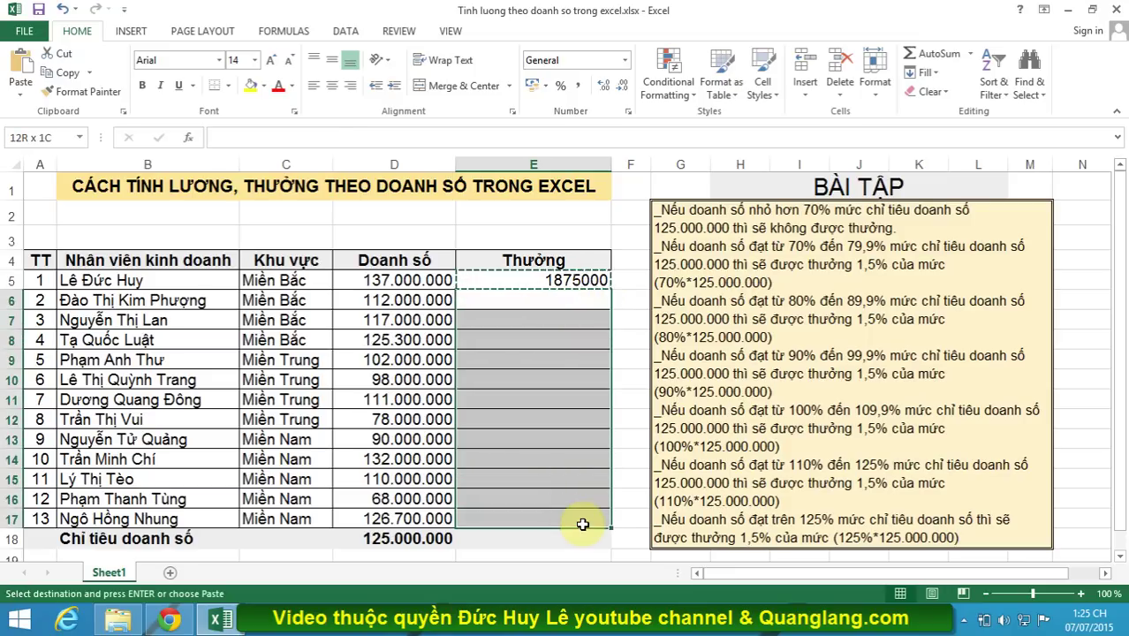
{"action": "key", "text": "ctrl+v"}
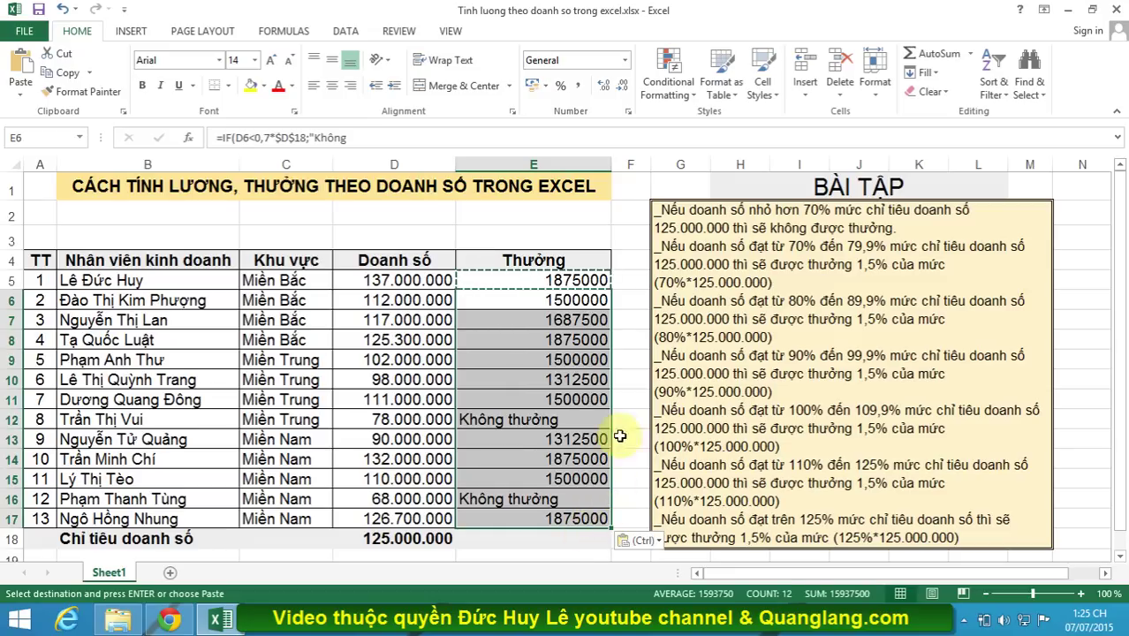
{"action": "left_click", "coordinate": [645, 402]}
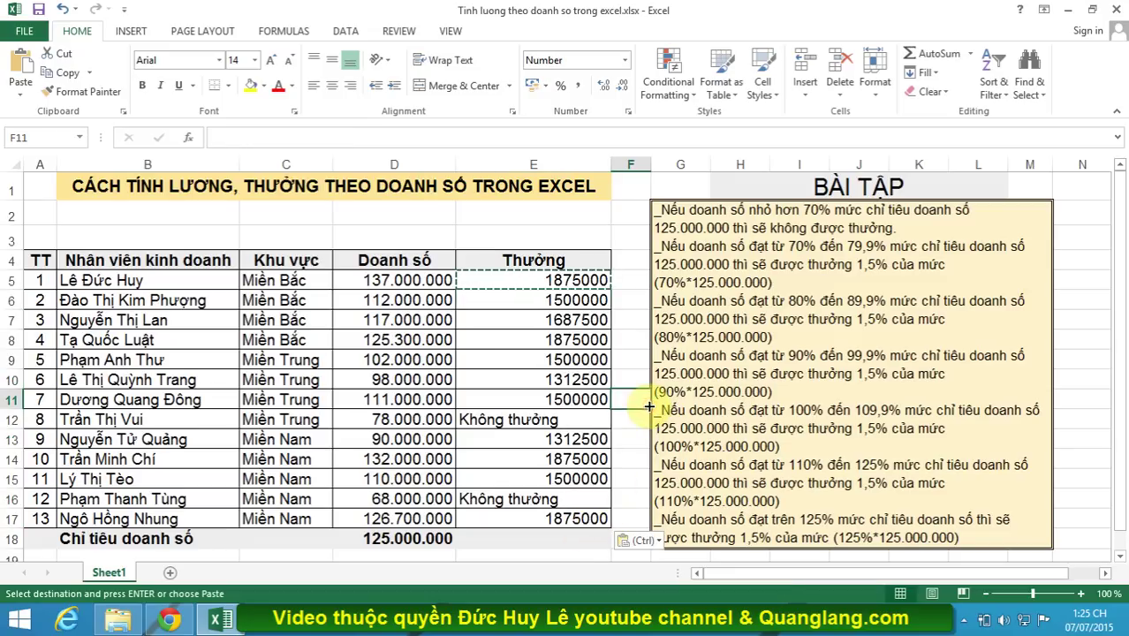
{"action": "key", "text": "Escape"}
{"action": "left_click", "coordinate": [639, 303]}
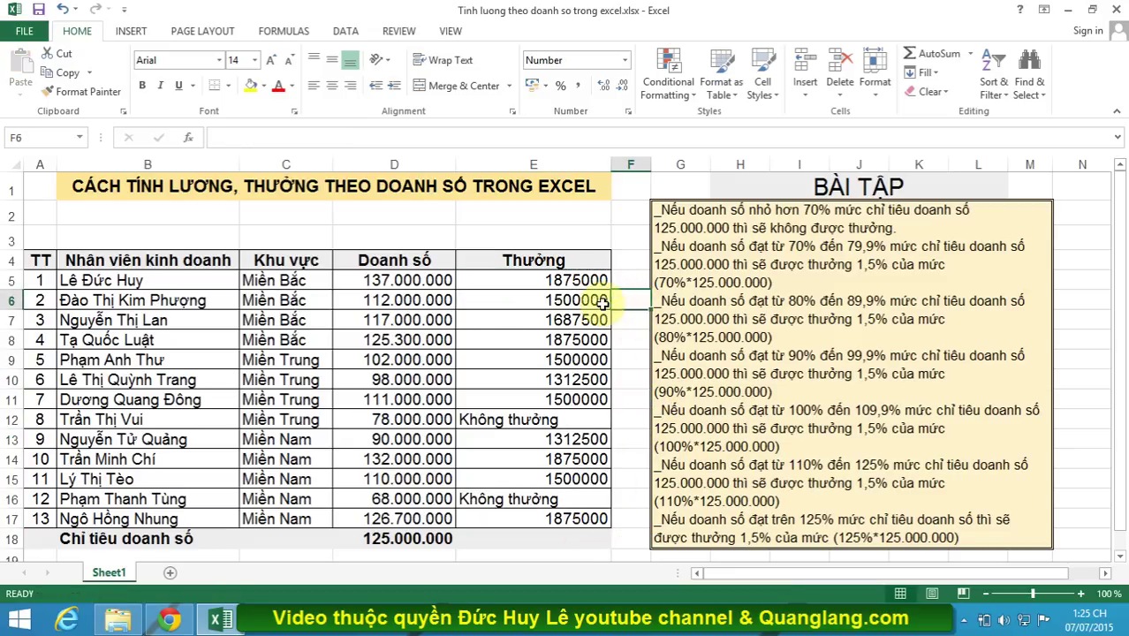